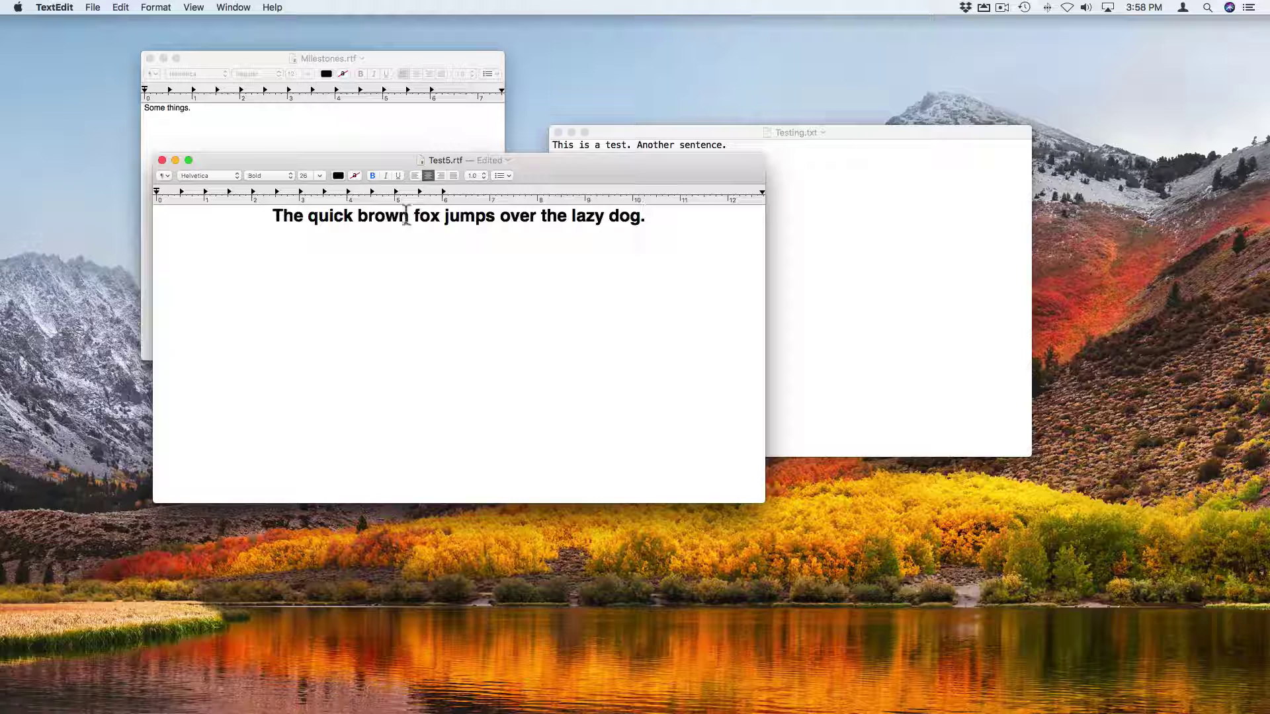
# Step: Look up the word "quick" from the Test5.rtf sentence in the pop-up dictionary twice, dismissing the definition each time
pyautogui.doubleClick(334, 217)
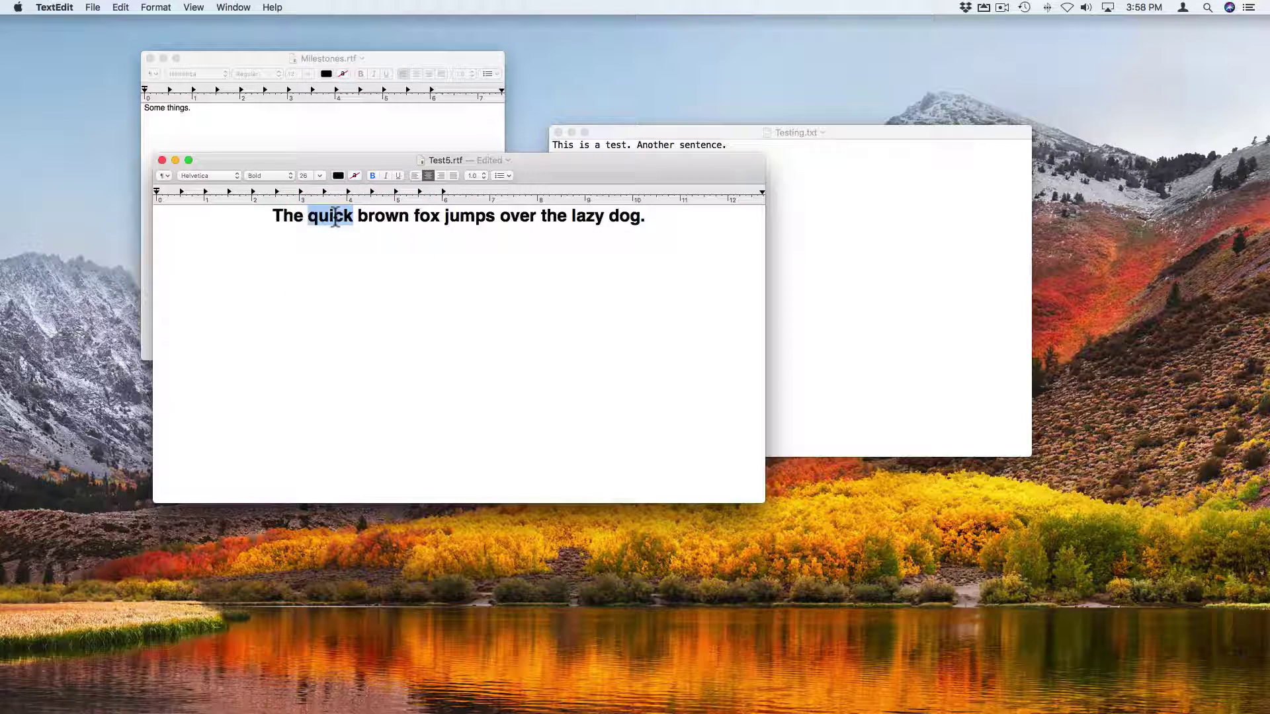
pyautogui.rightClick(334, 218)
pyautogui.click(348, 218)
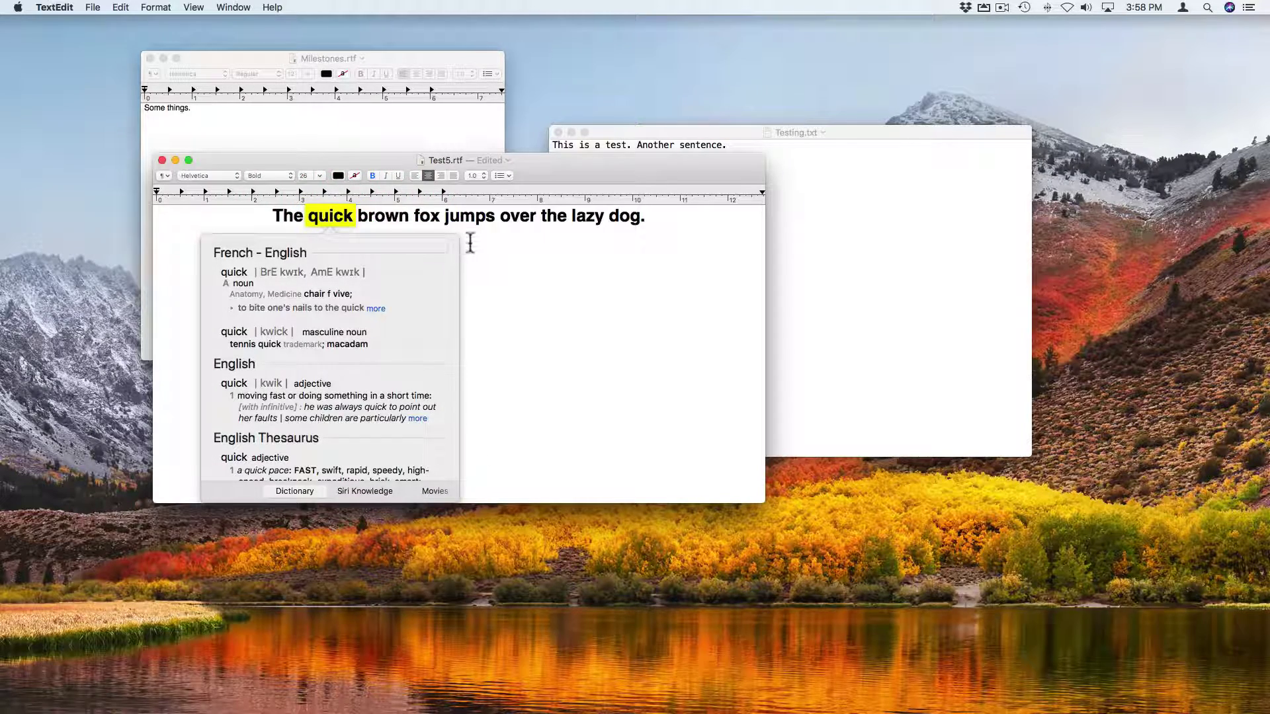
pyautogui.click(470, 243)
pyautogui.doubleClick(329, 218)
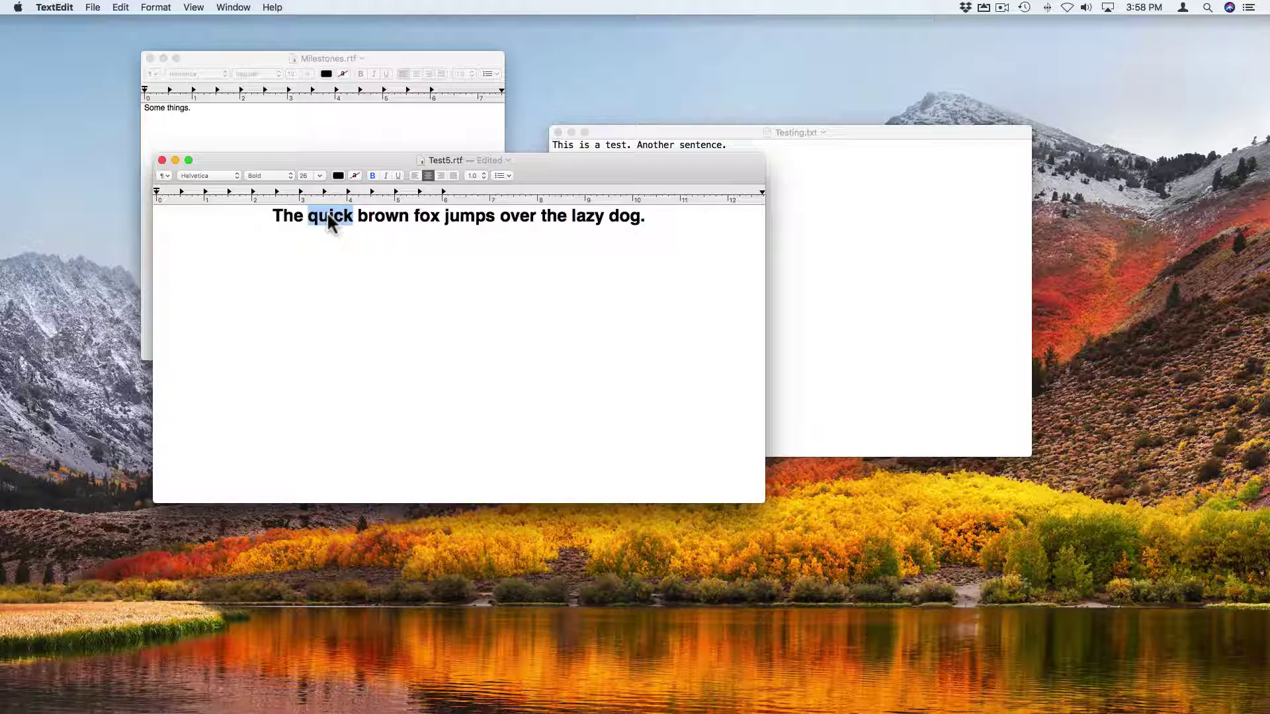
pyautogui.press('ctrl+super+d')
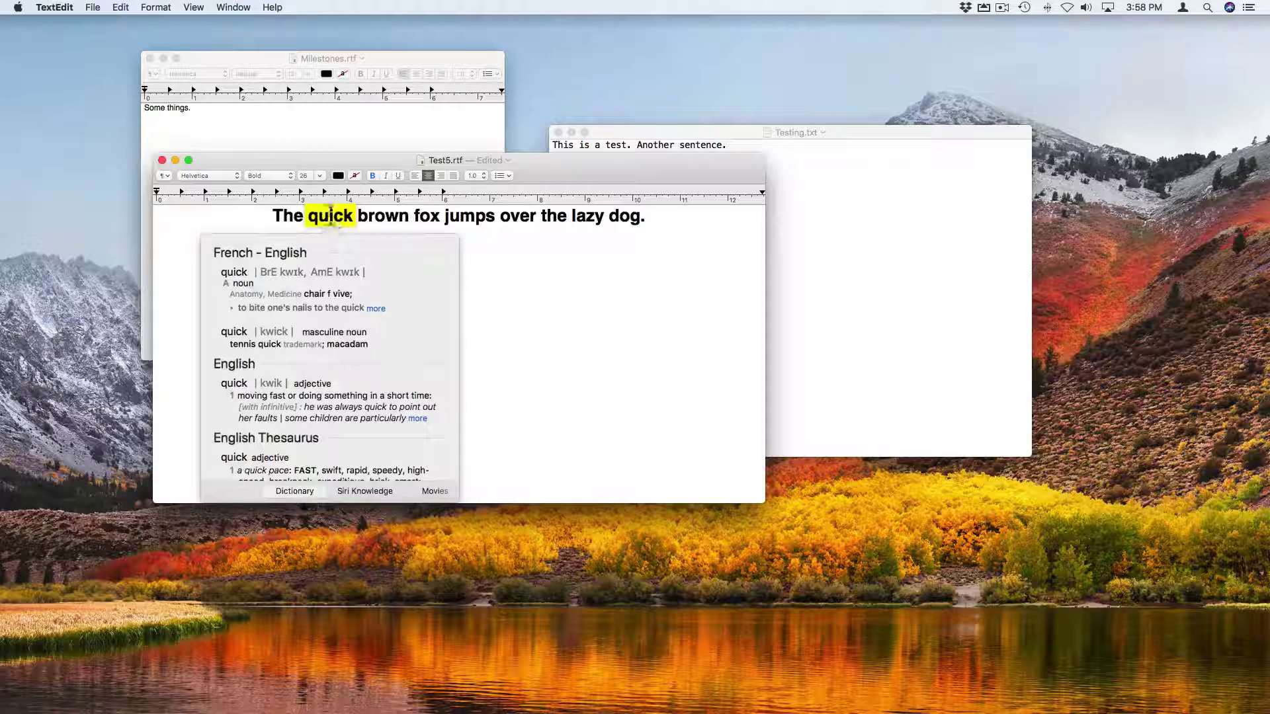
pyautogui.click(539, 257)
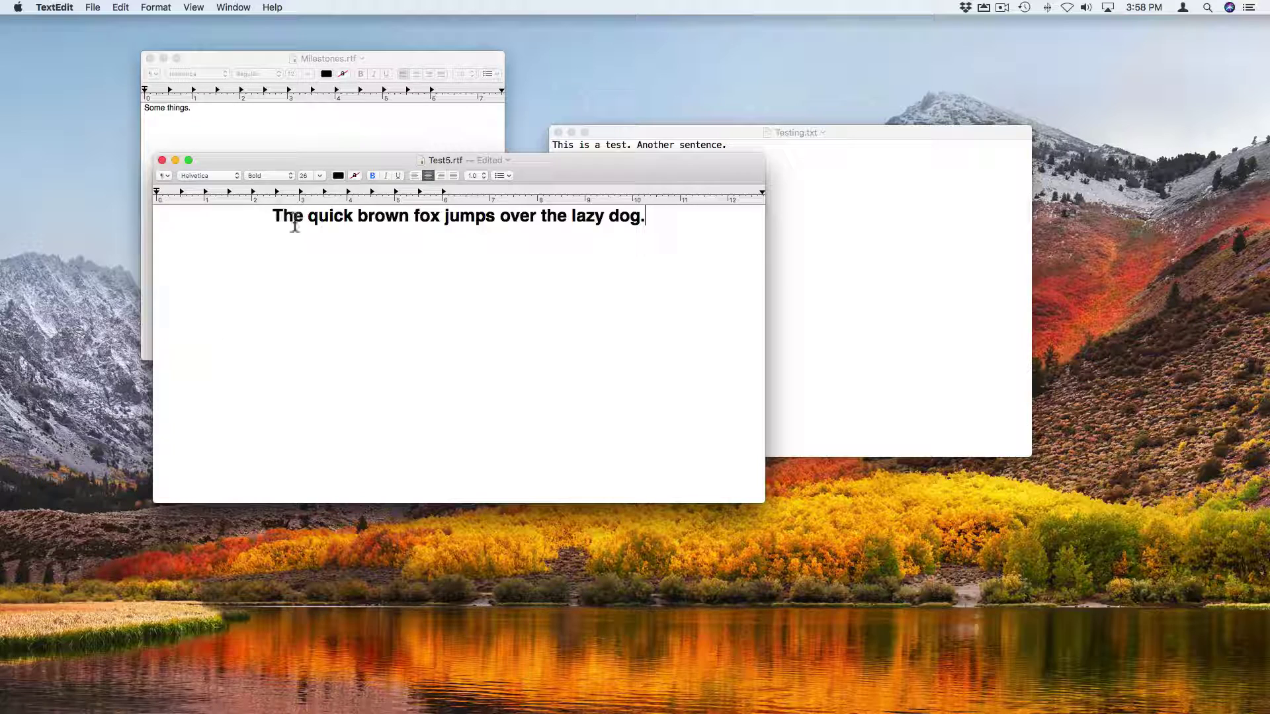
# Step: Select the word "quick" in the sentence and launch the Dictionary app through a Spotlight search
pyautogui.doubleClick(344, 213)
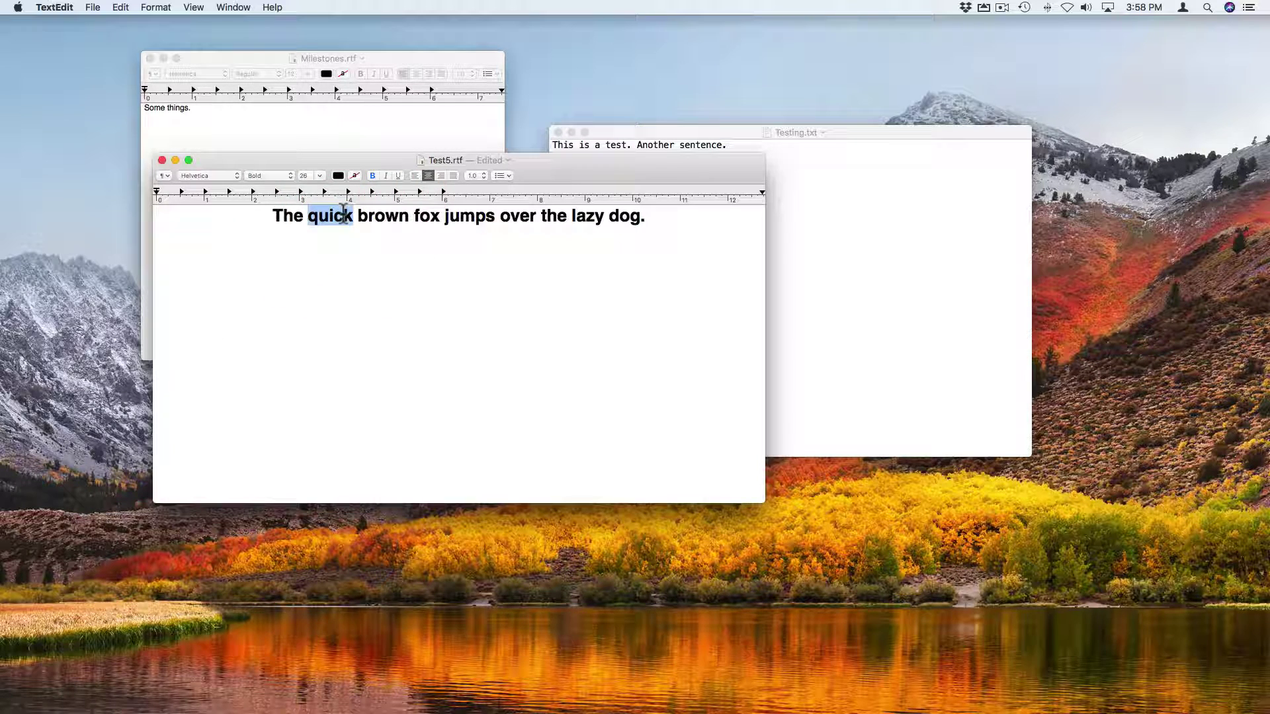
pyautogui.press('super+space')
pyautogui.write('itunes')
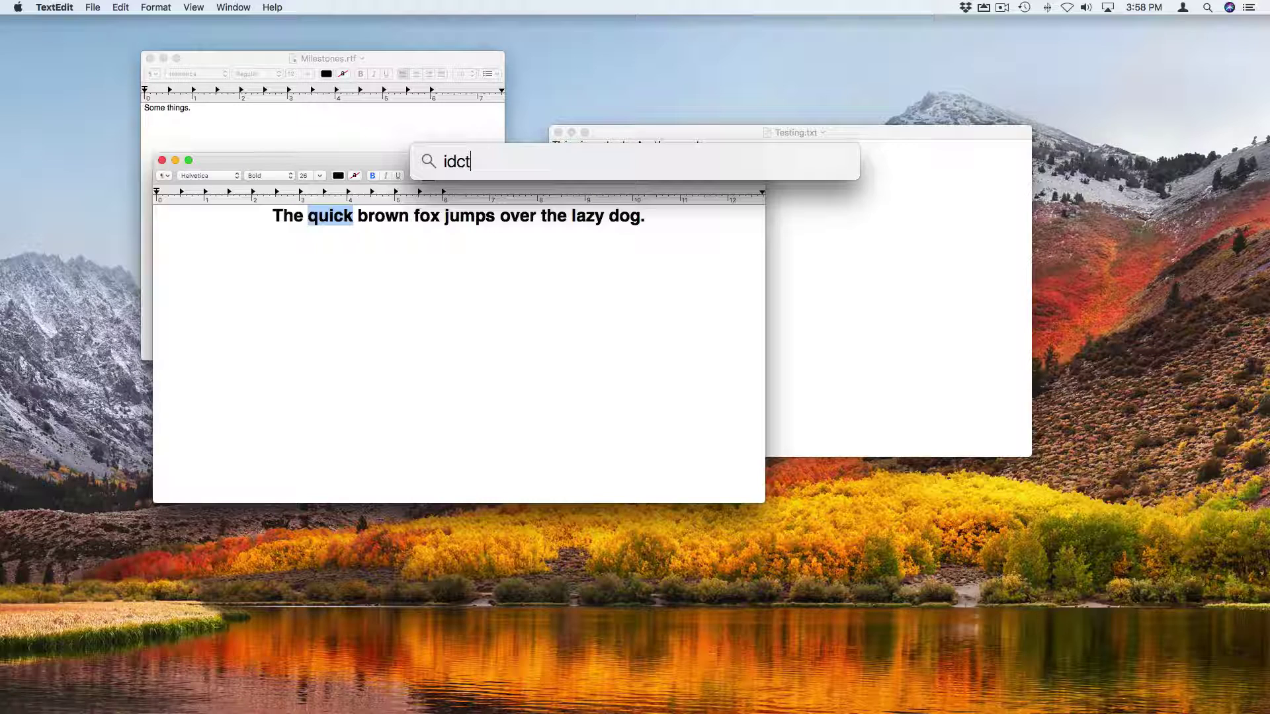
pyautogui.write('dict')
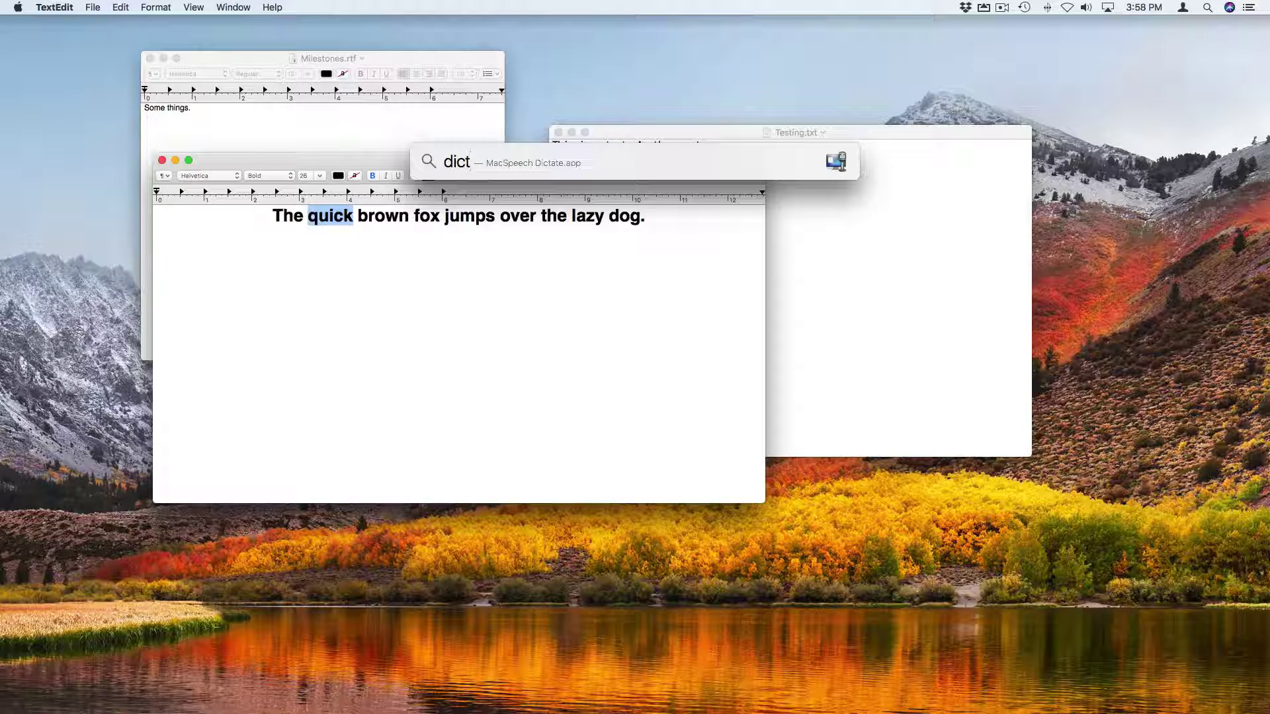
pyautogui.write('ion')
pyautogui.press('Return')
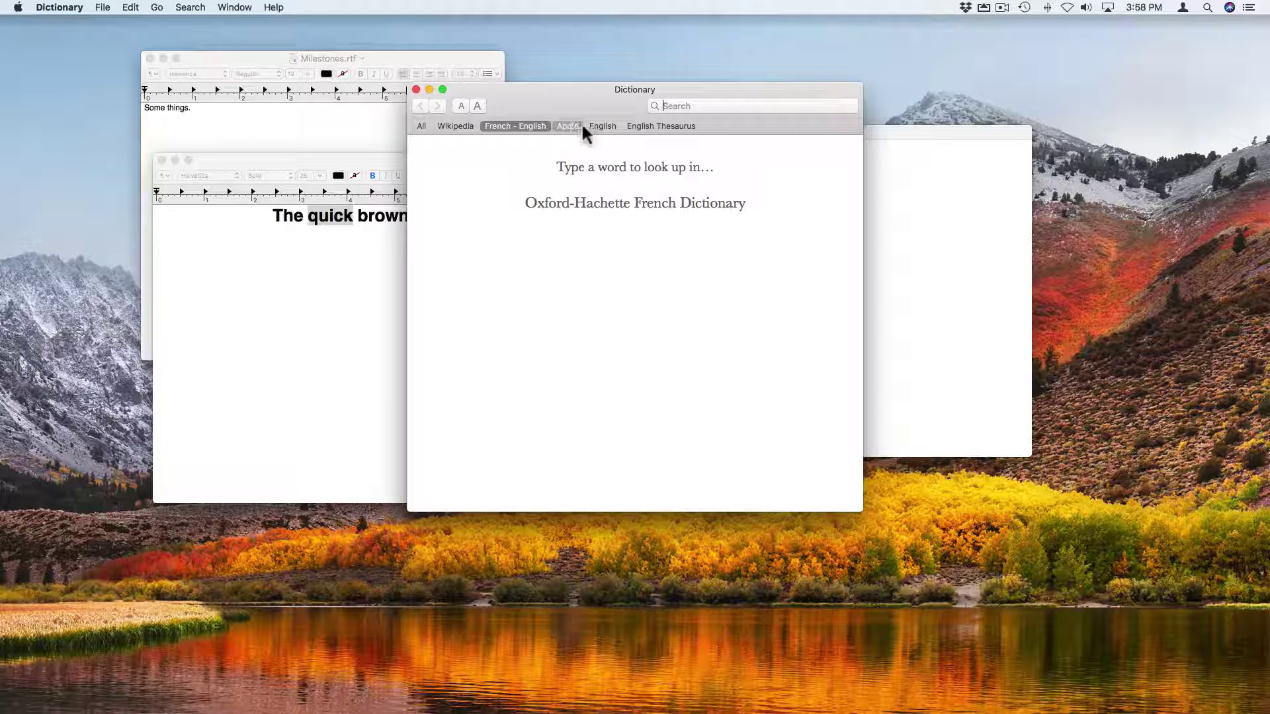
# Step: Look up "quick" in the English dictionary, the English Thesaurus and the French - English dictionary
pyautogui.click(607, 123)
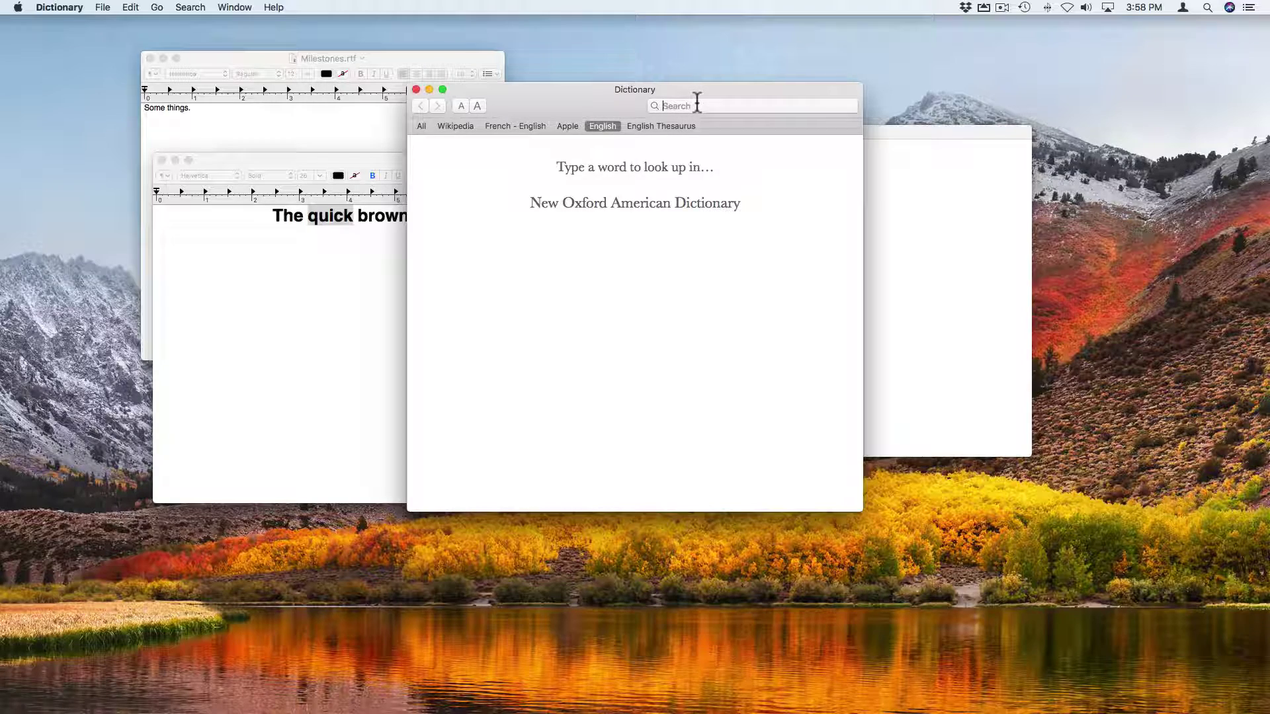
pyautogui.write('quick')
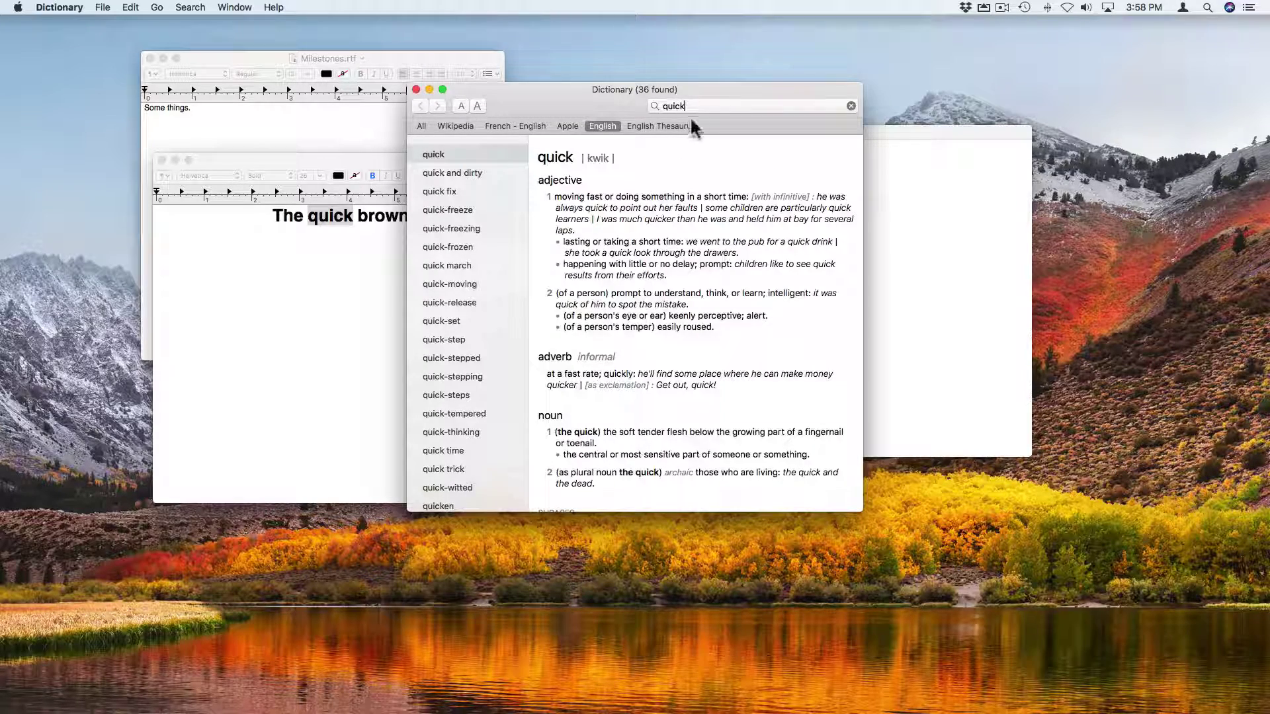
pyautogui.click(662, 126)
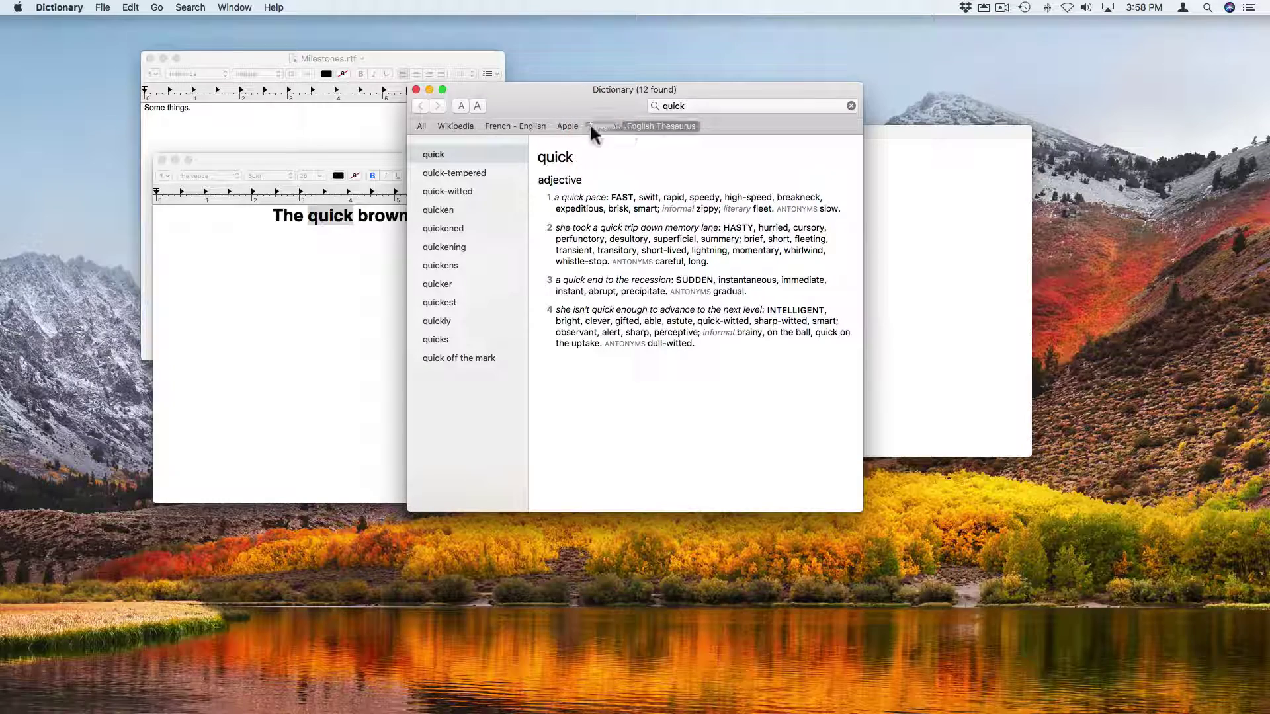
pyautogui.click(506, 125)
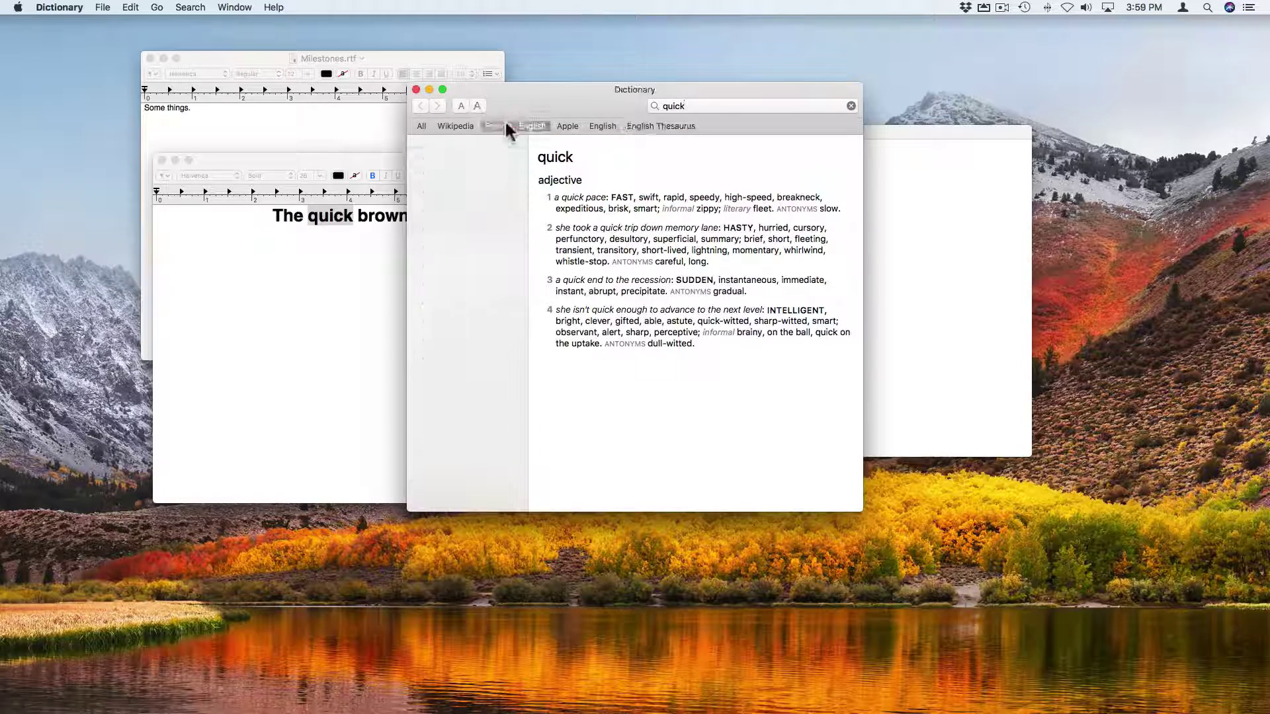
# Step: Look up "bonjour" in the French - English dictionary
pyautogui.click(644, 103)
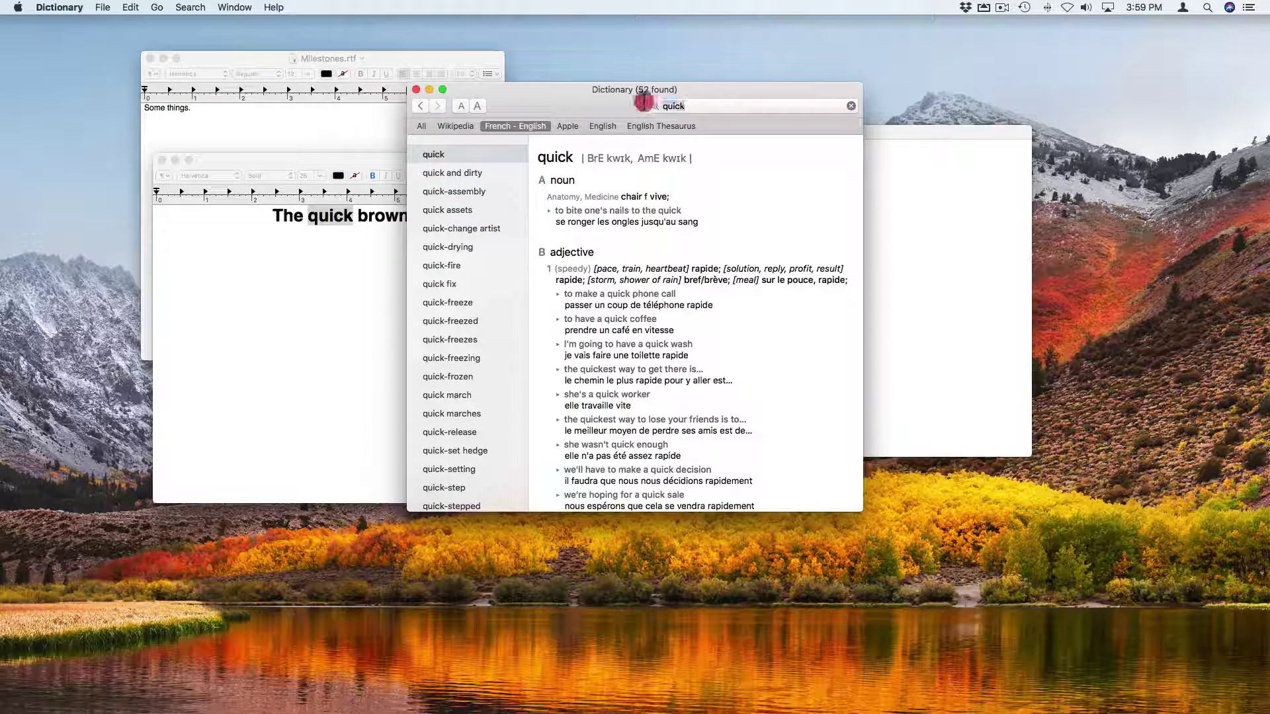
pyautogui.write('bon')
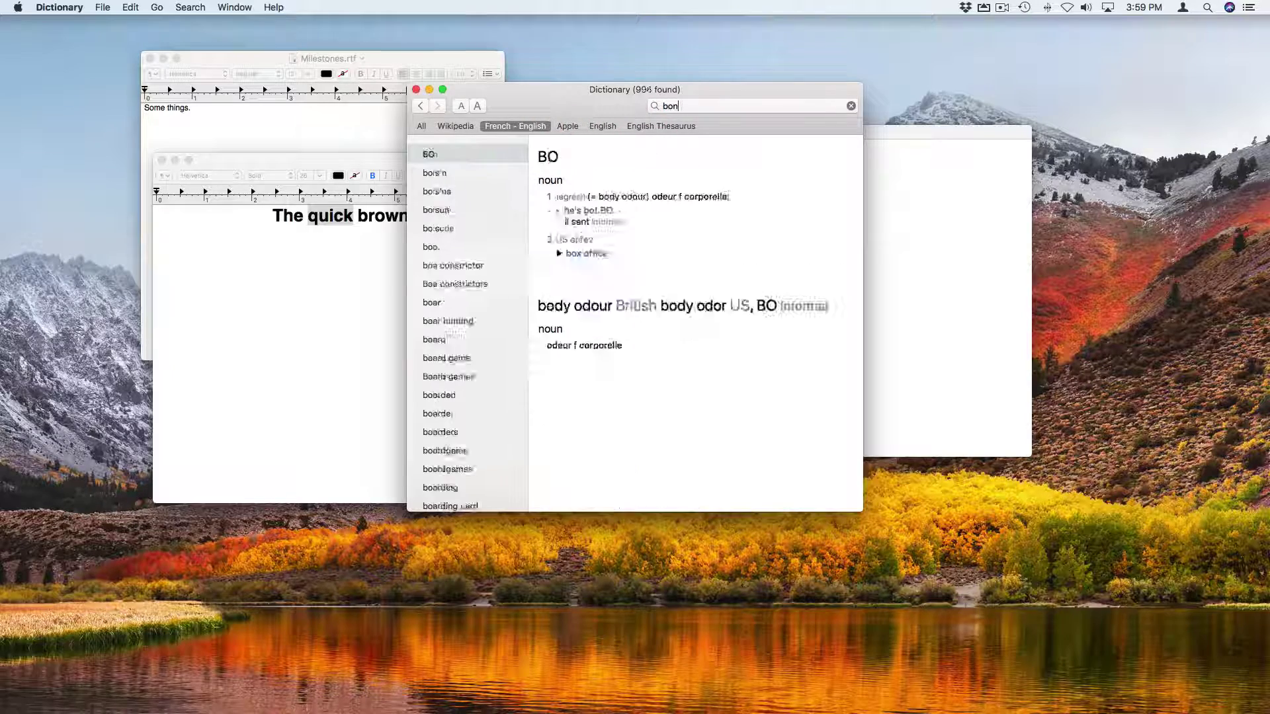
pyautogui.write('jour')
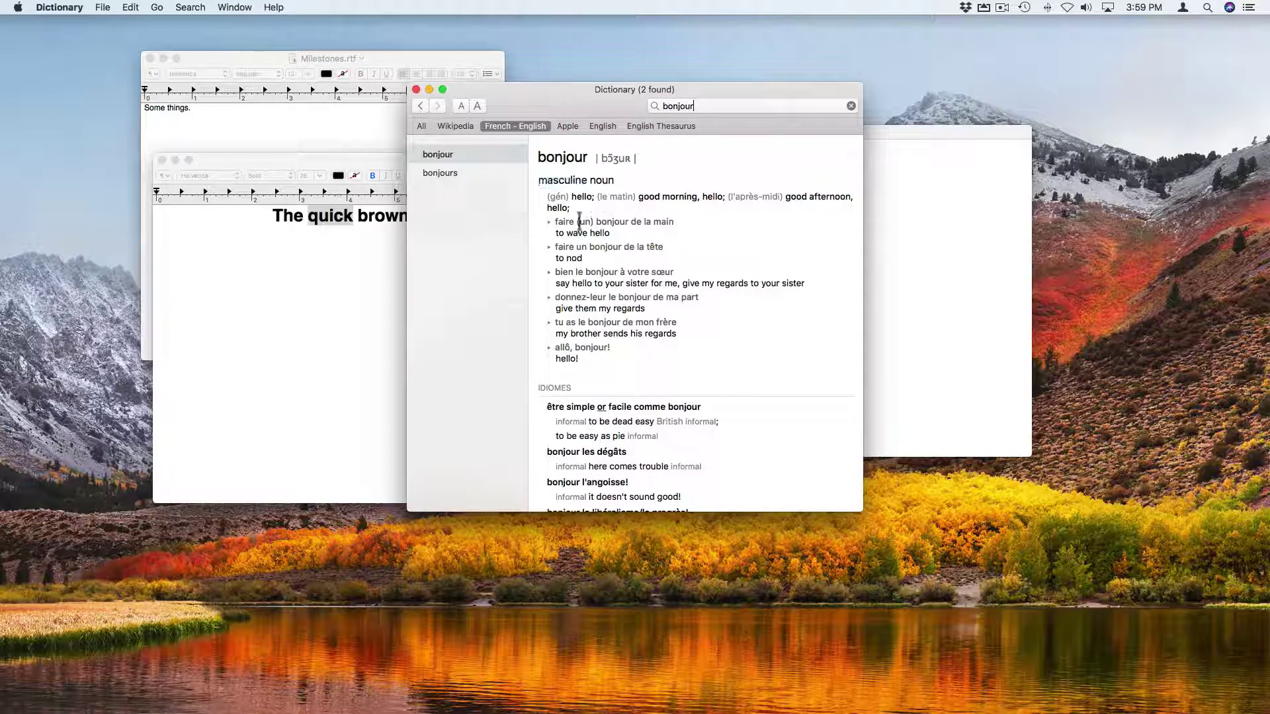
# Step: Open the Dictionary preferences and look through the available reference sources, including the foreign-language dictionaries
pyautogui.click(59, 8)
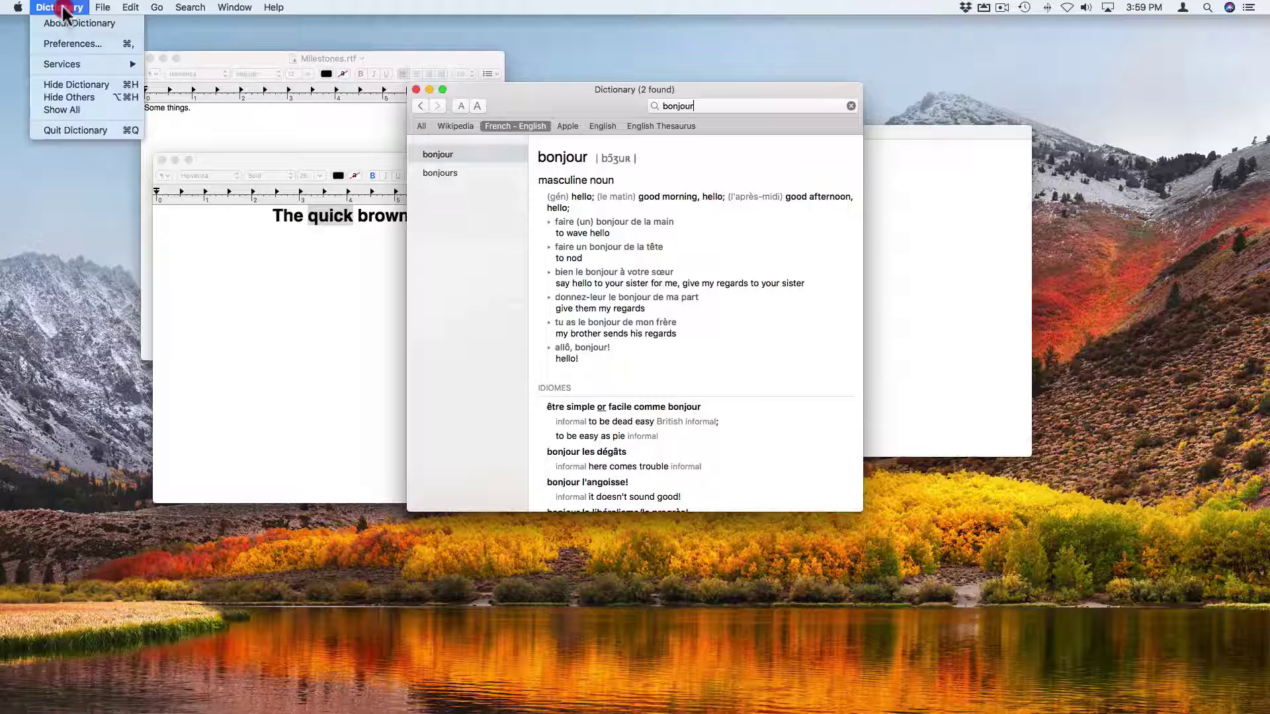
pyautogui.click(70, 46)
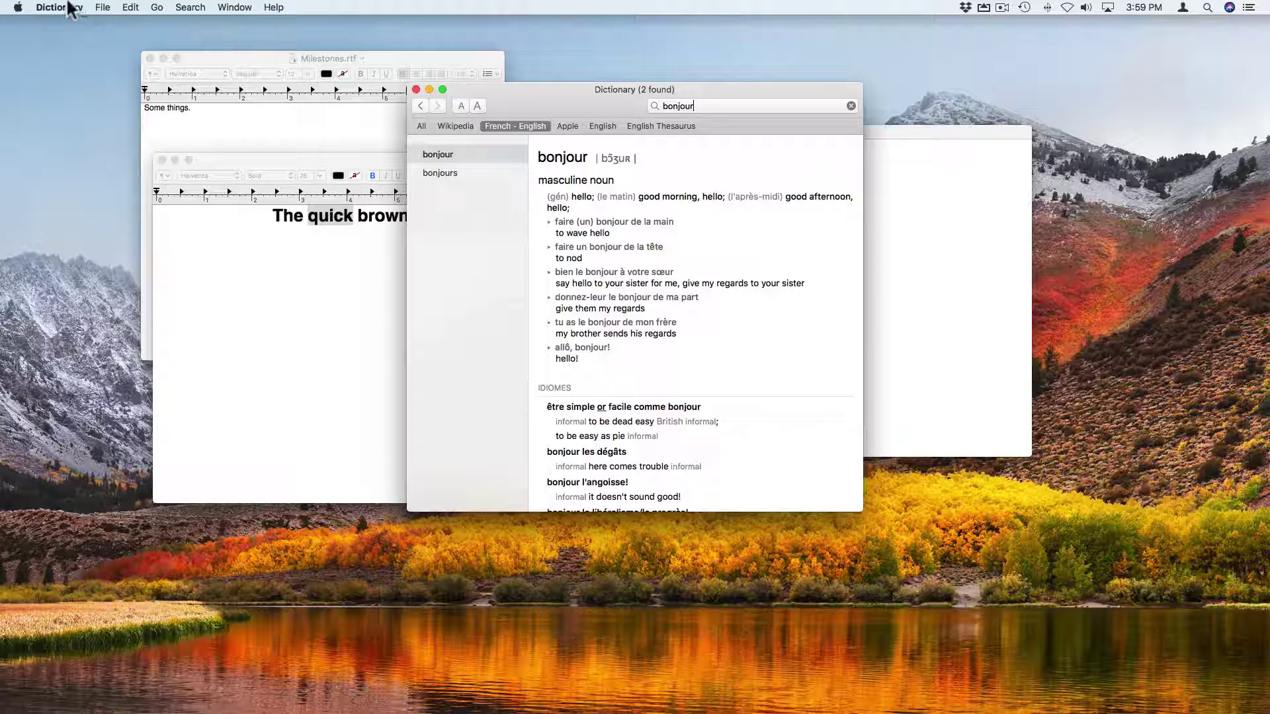
pyautogui.click(48, 8)
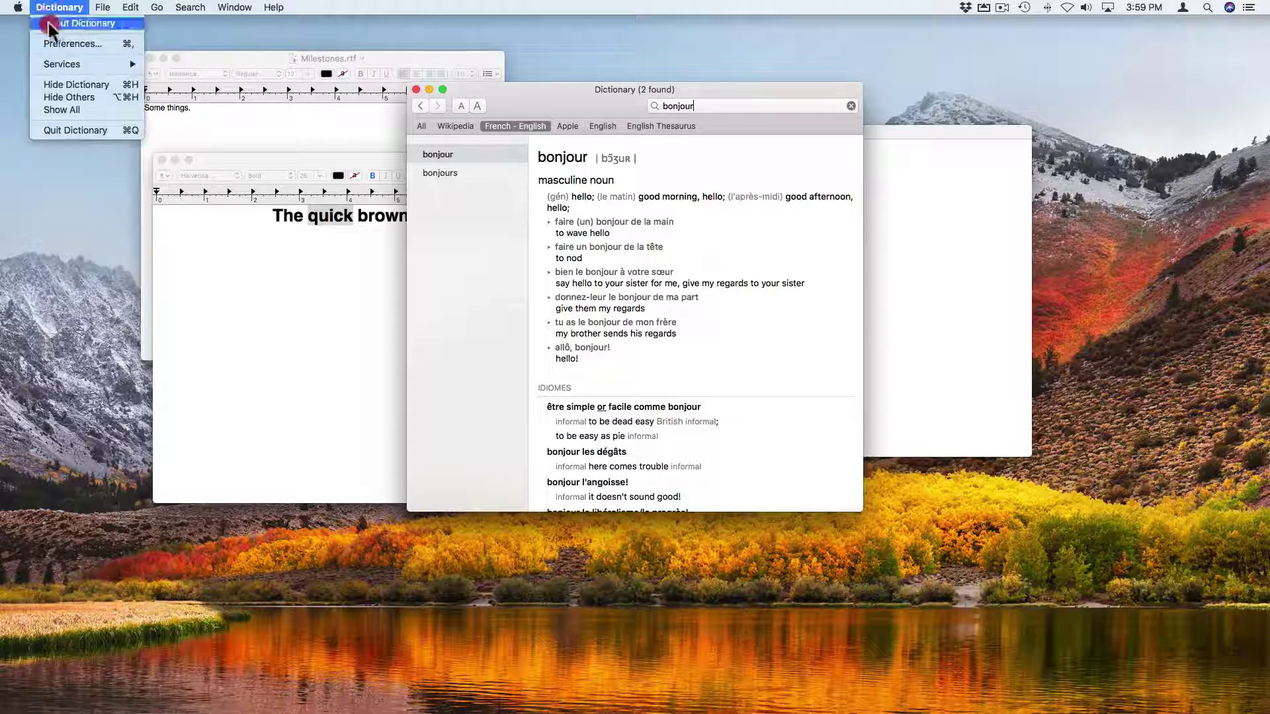
pyautogui.click(59, 46)
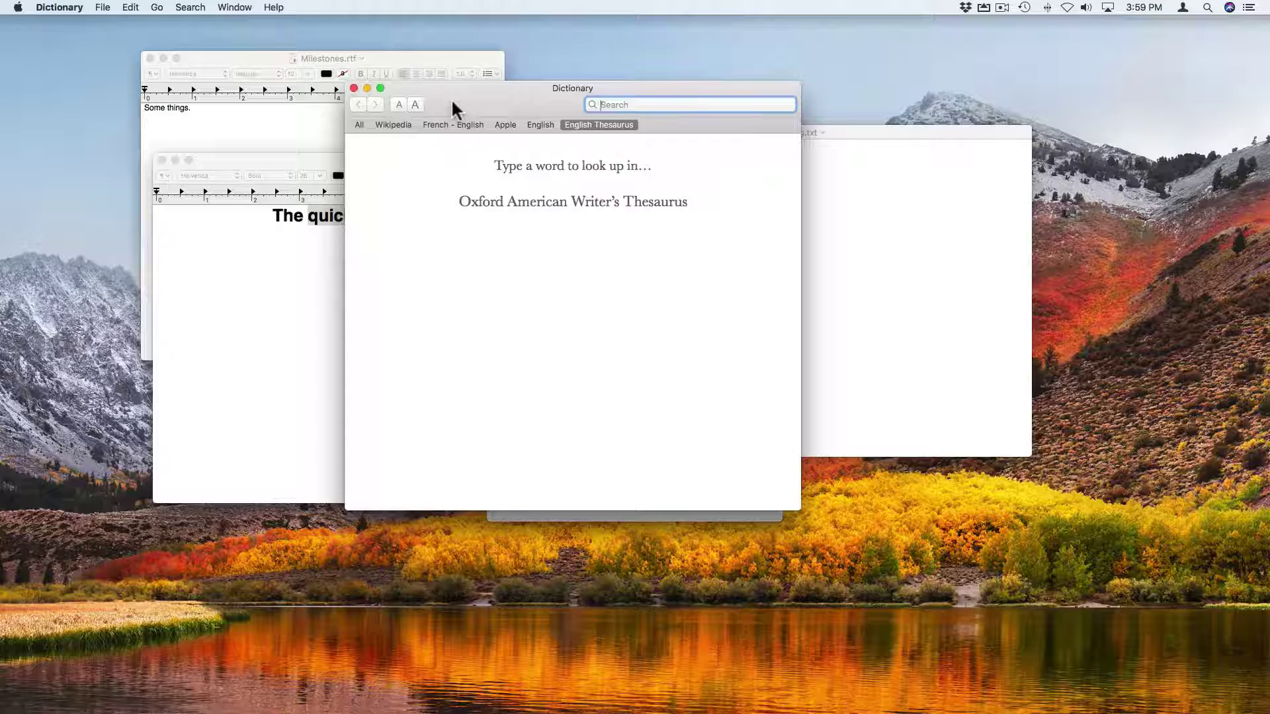
pyautogui.click(59, 7)
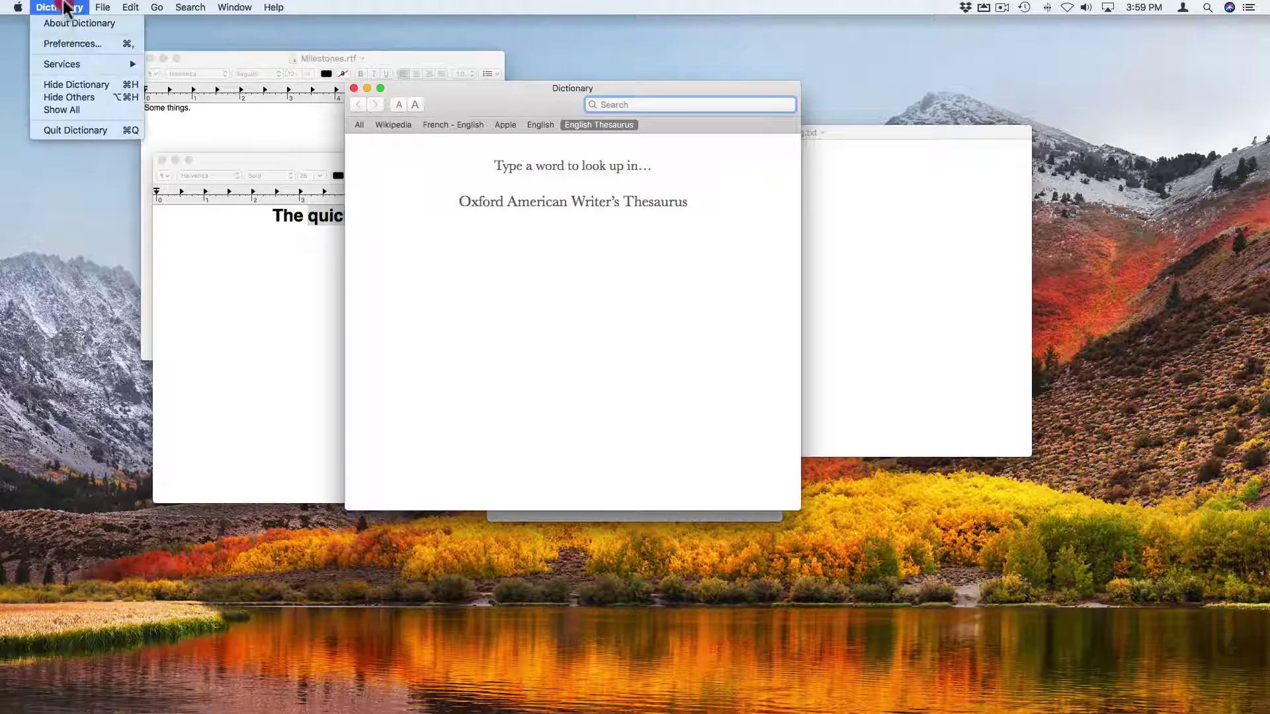
pyautogui.click(70, 45)
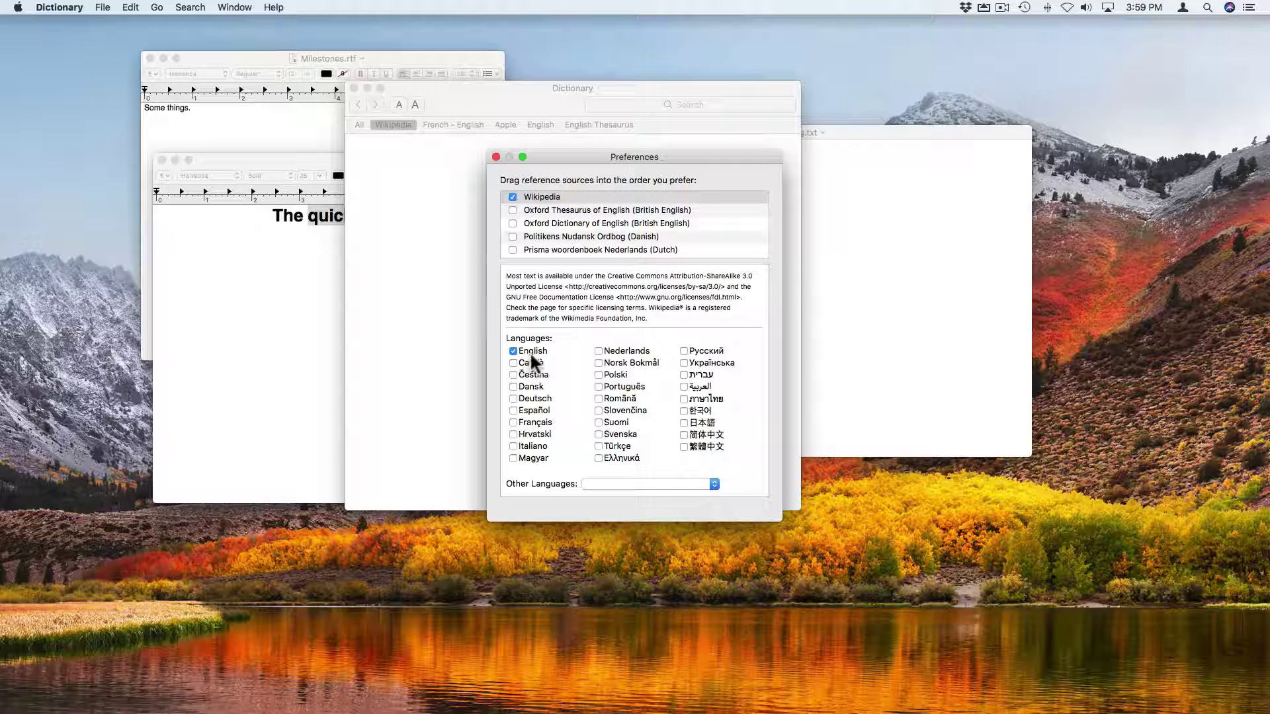
pyautogui.scroll(-3, 545, 227)
pyautogui.scroll(3, 545, 228)
pyautogui.scroll(-8, 550, 229)
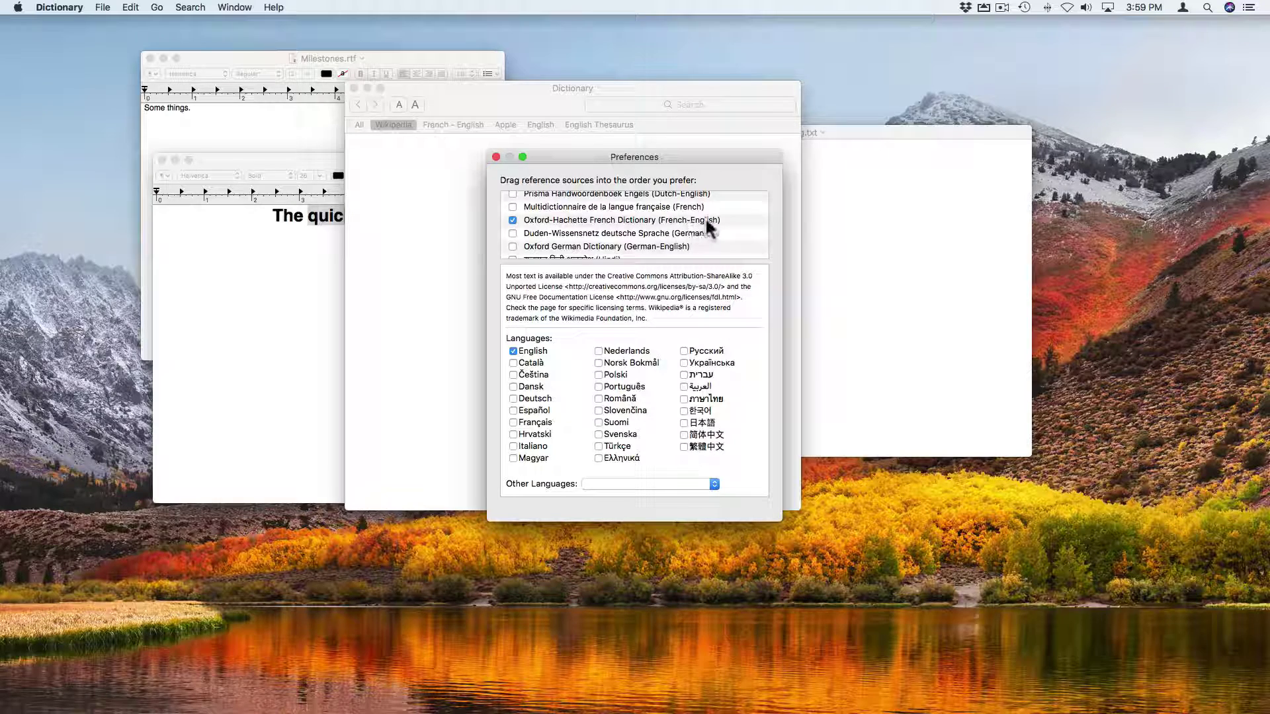
pyautogui.scroll(-3, 665, 240)
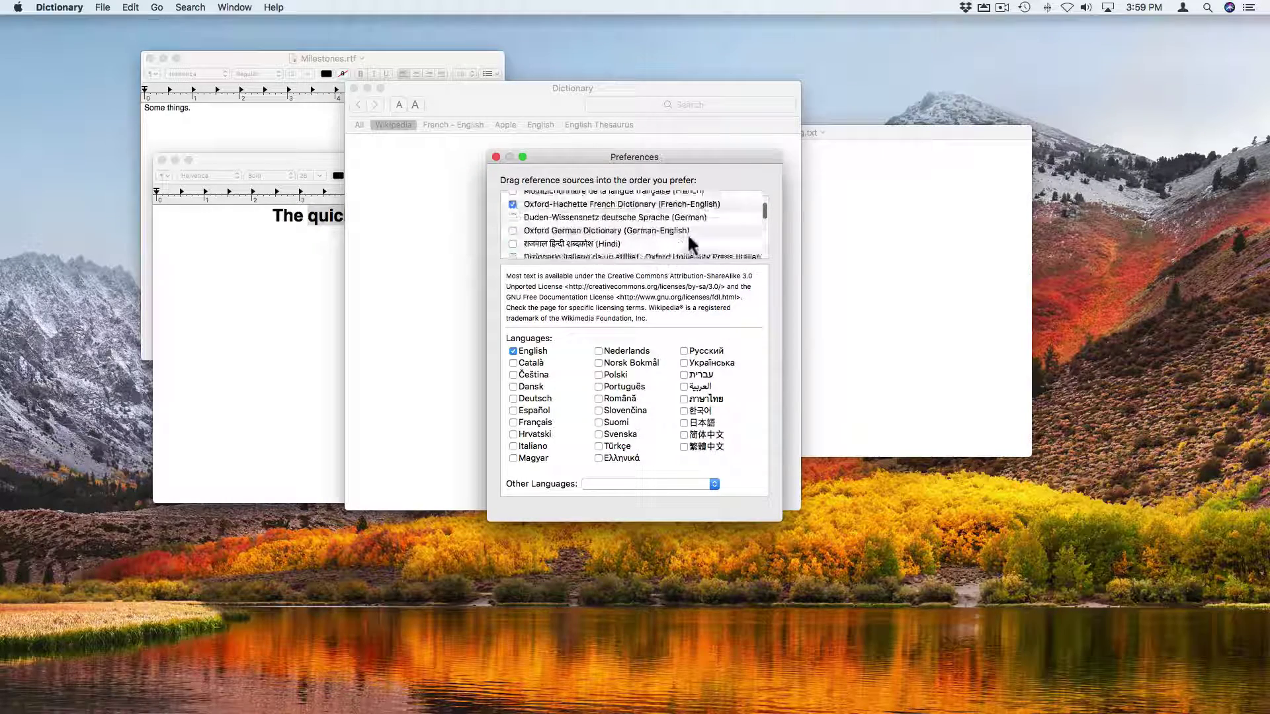
pyautogui.scroll(-3, 688, 233)
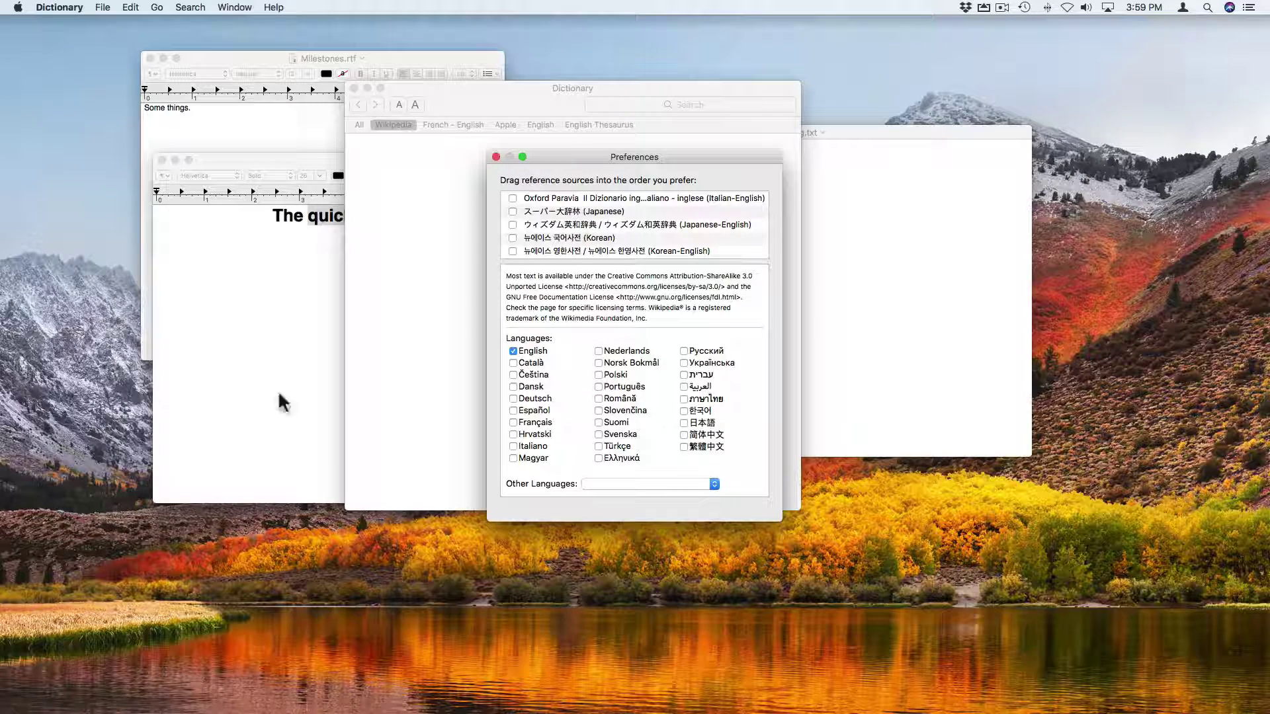
# Step: Close the preferences, quit Dictionary and return to the Test5.rtf document in TextEdit
pyautogui.click(496, 158)
pyautogui.press('super+q')
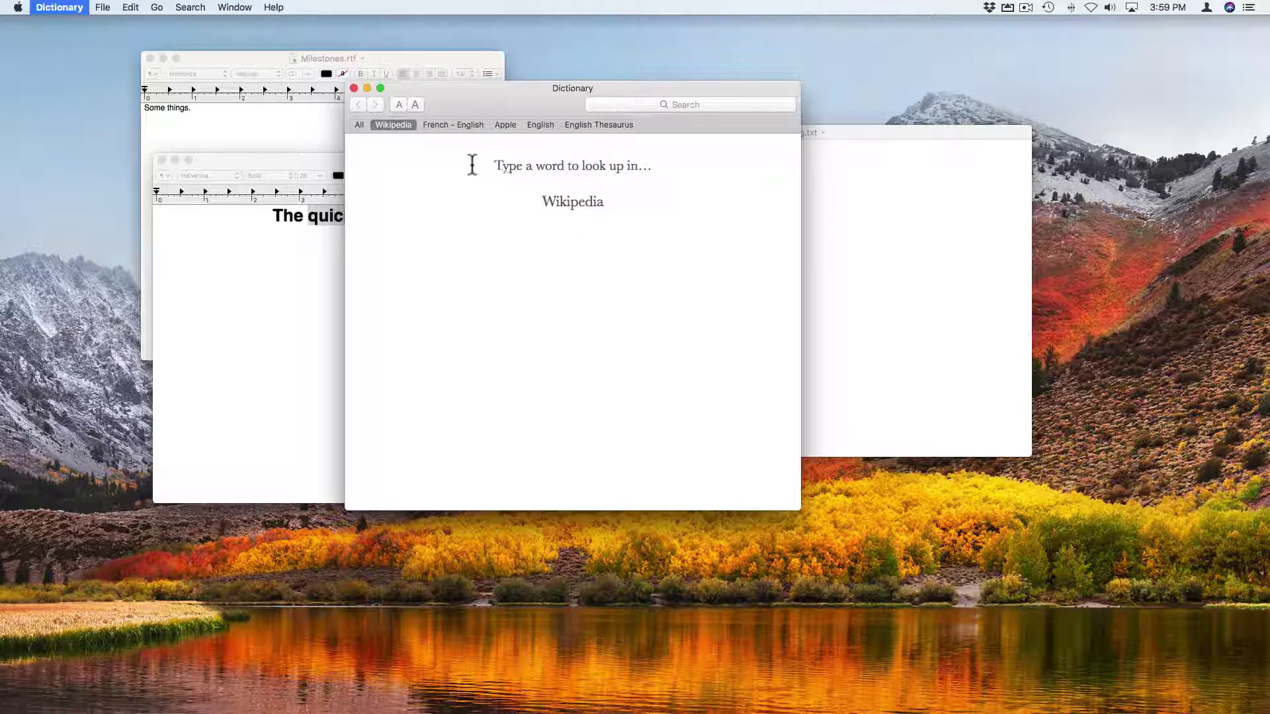
pyautogui.click(438, 271)
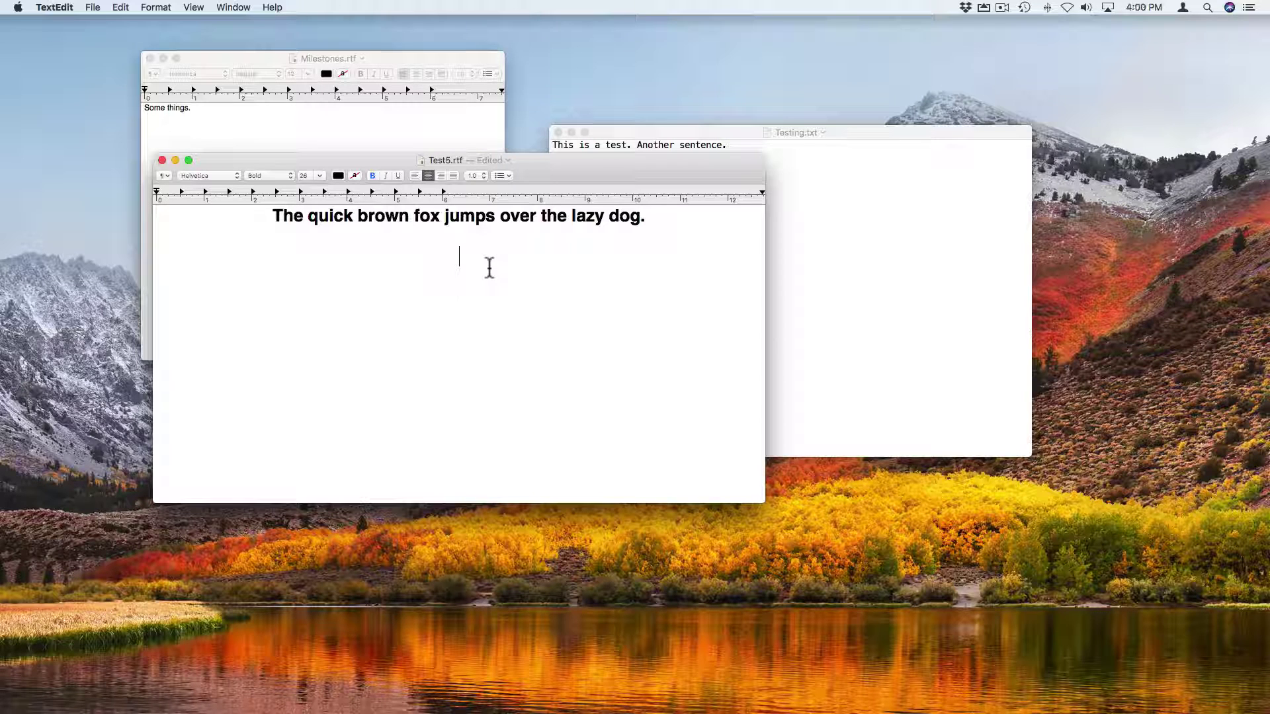
# Step: Open the emoji and symbols picker for the empty line below the sentence and browse its categories
pyautogui.press('ctrl+super+space')
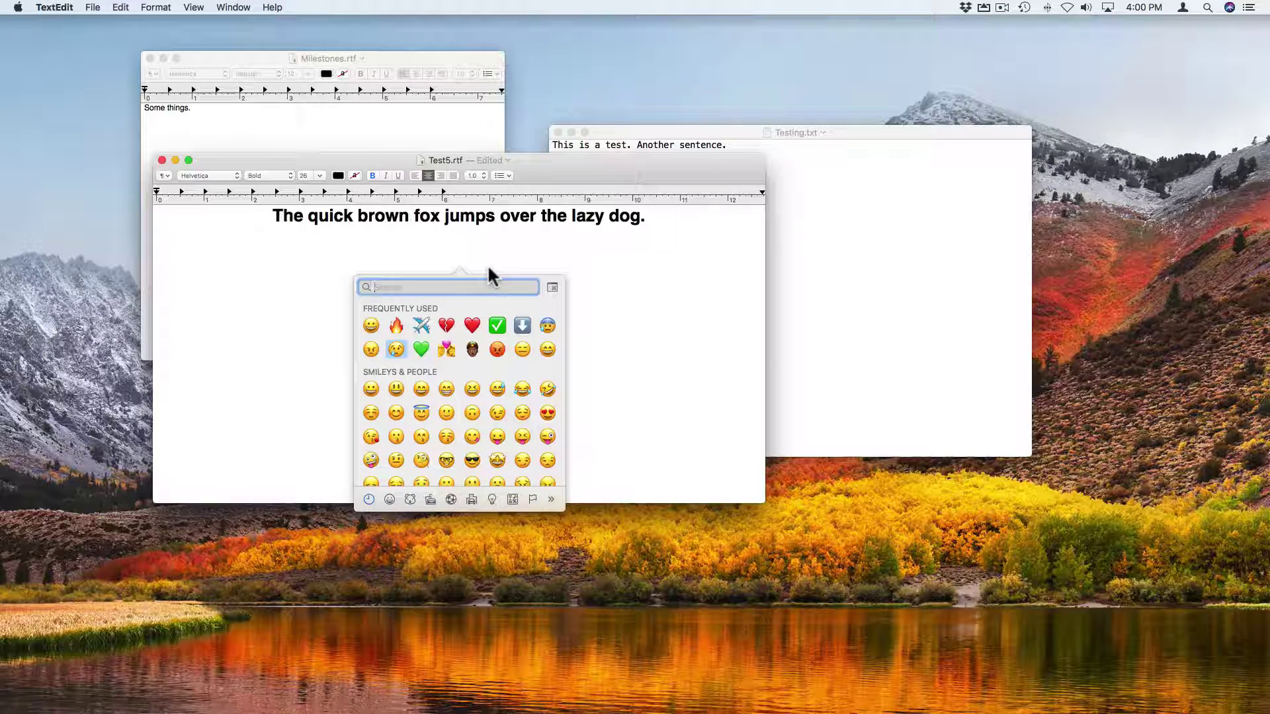
pyautogui.scroll(-5, 471, 448)
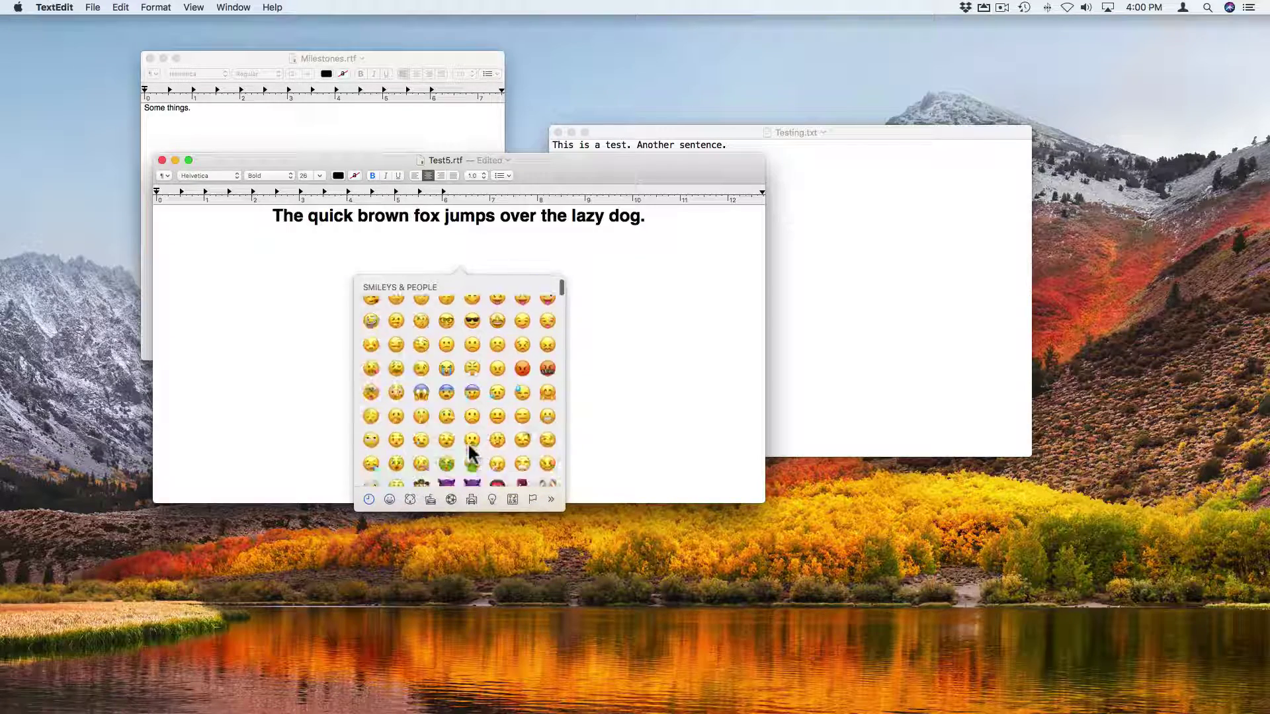
pyautogui.scroll(-10, 470, 452)
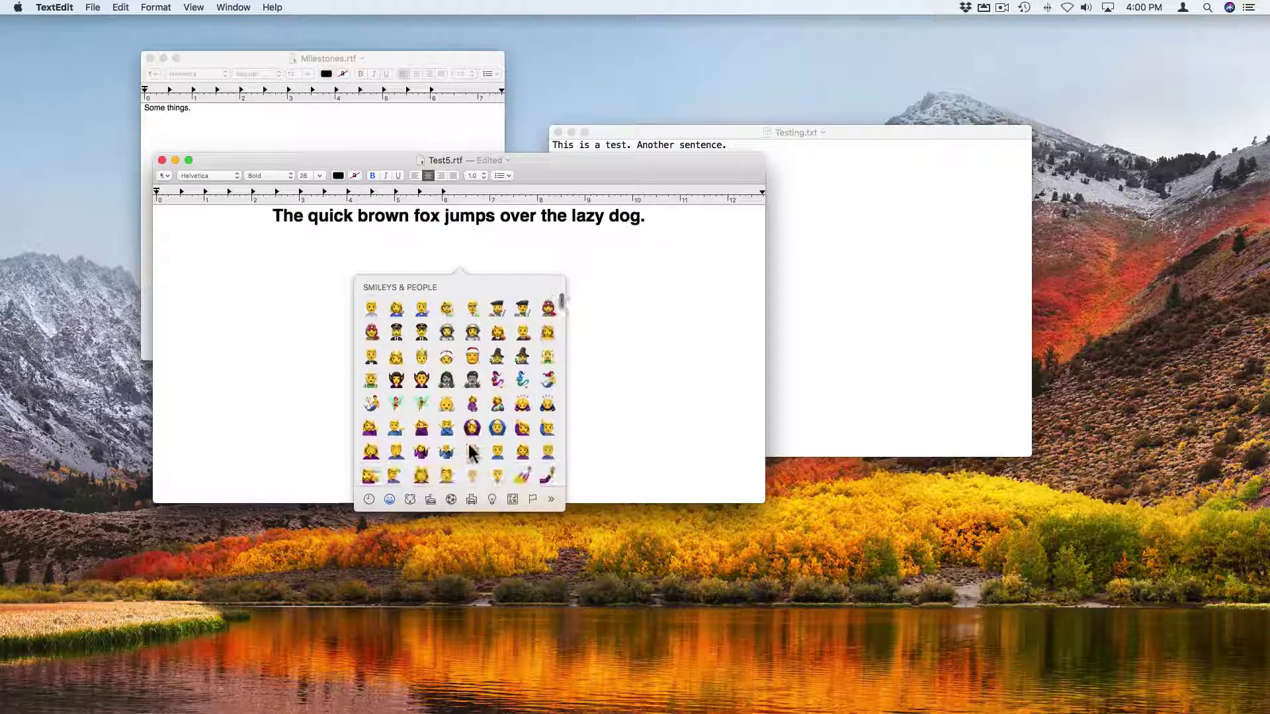
pyautogui.scroll(-20, 472, 453)
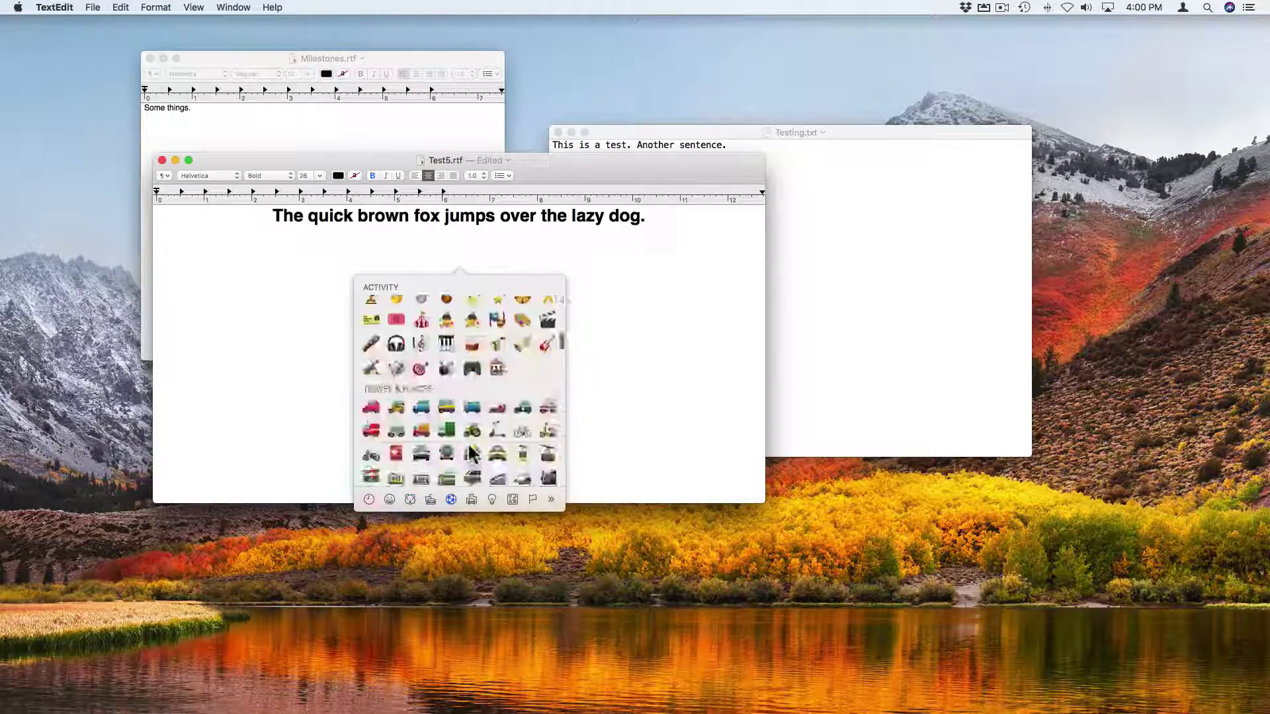
pyautogui.scroll(-5, 470, 454)
pyautogui.moveTo(558, 346); pyautogui.dragTo(566, 268)
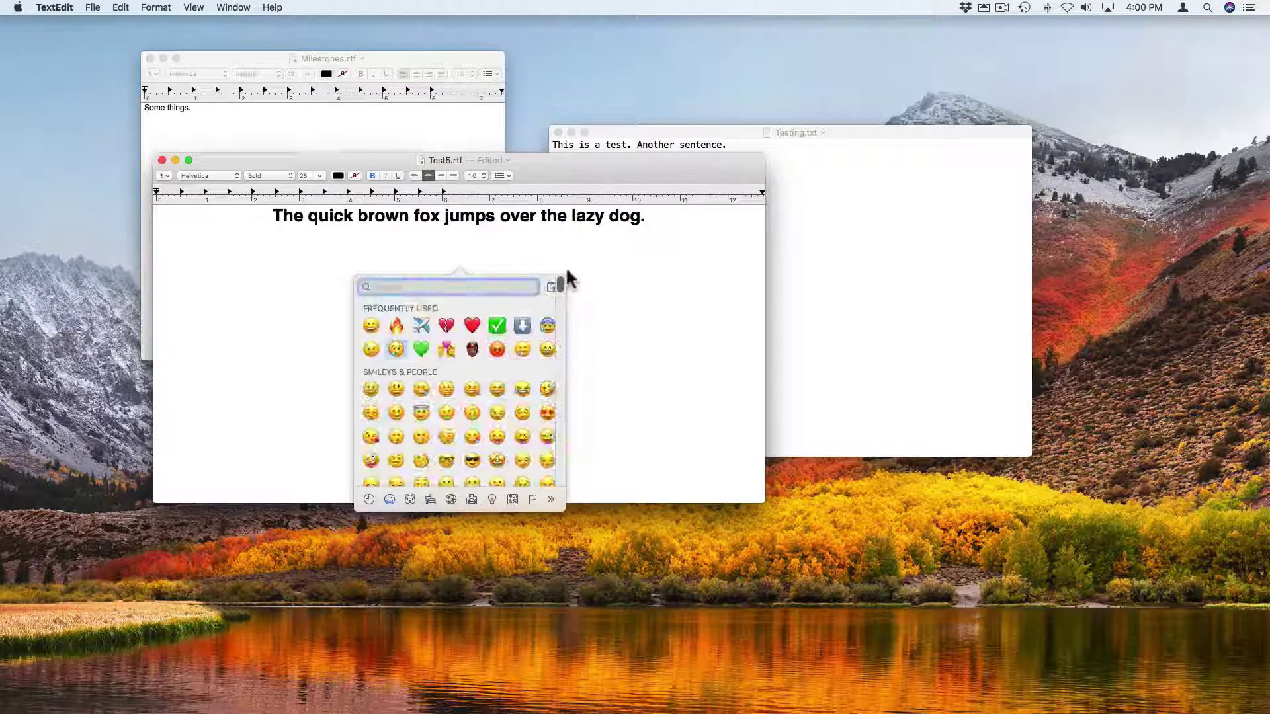
# Step: Find the "euro" symbol in the character picker and insert € on the line below the sentence
pyautogui.click(411, 288)
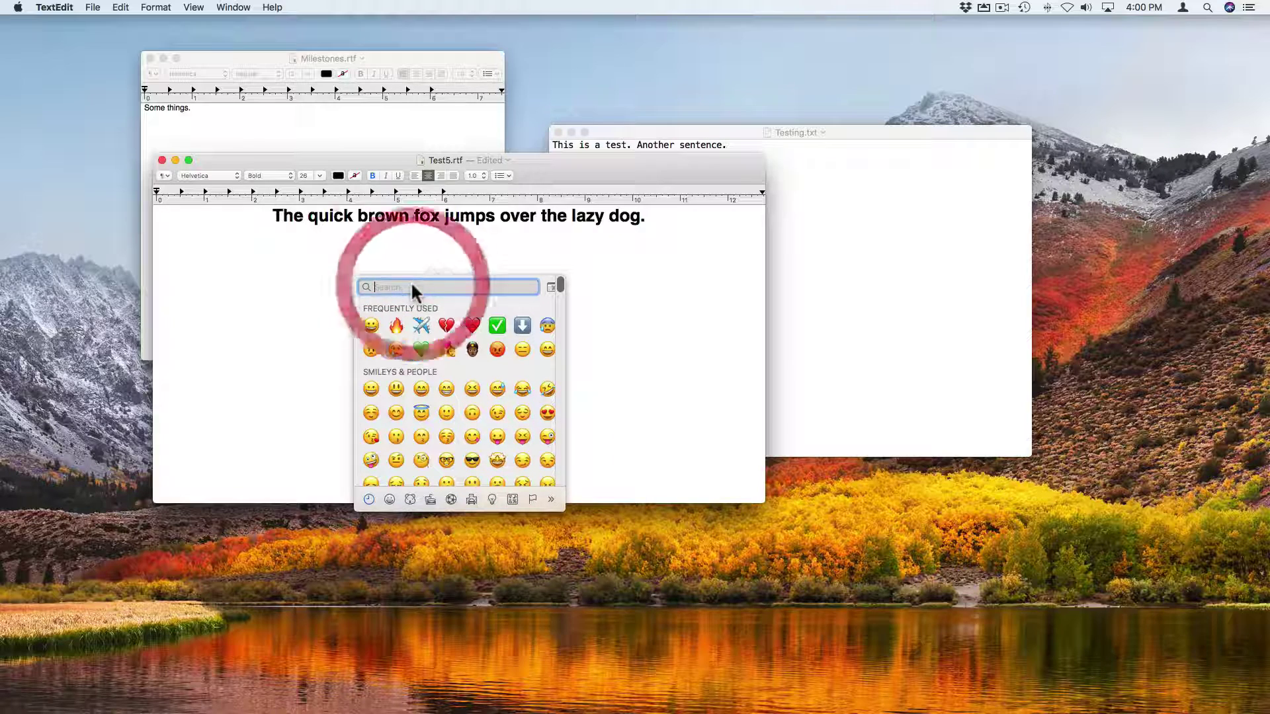
pyautogui.write('euro')
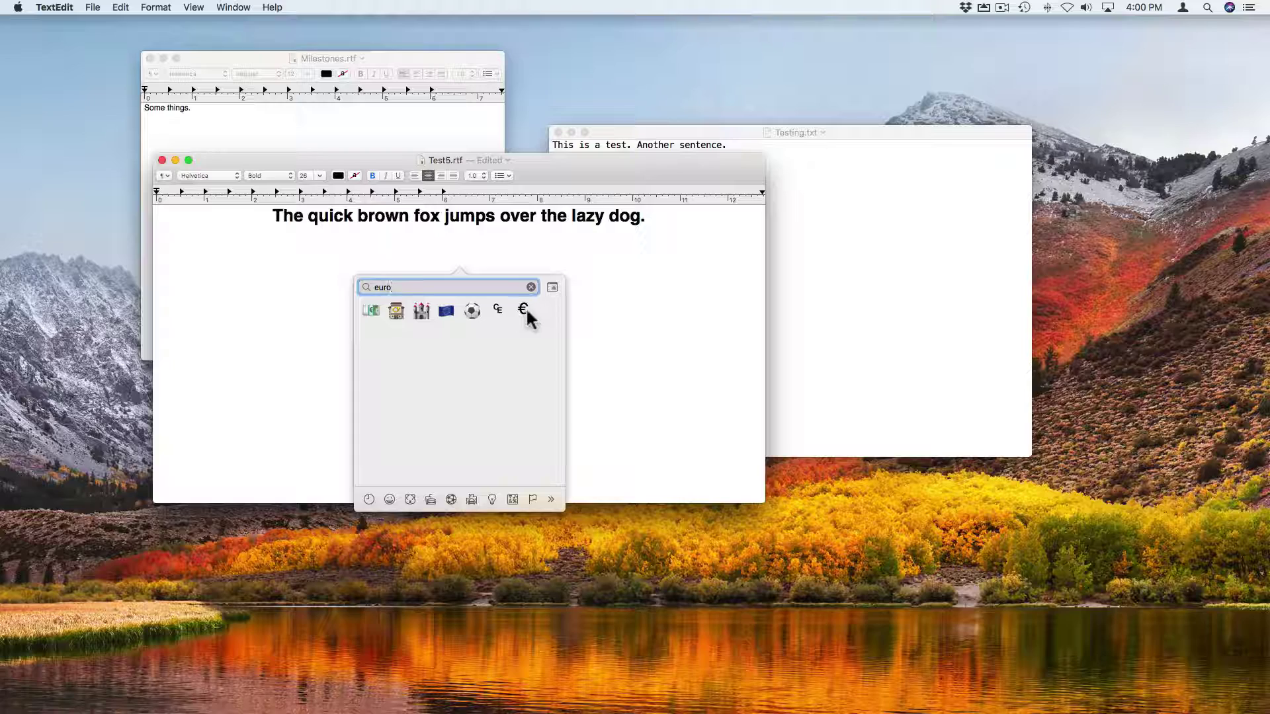
pyautogui.click(523, 309)
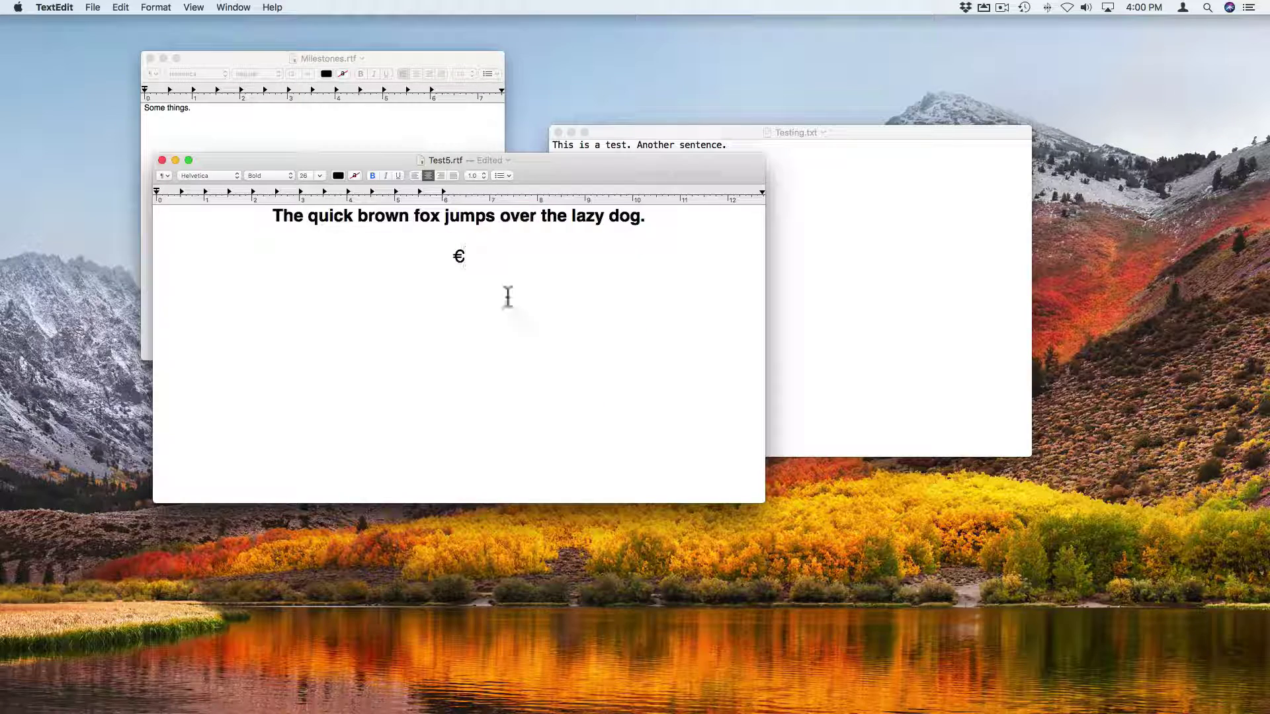
# Step: Search the emoji and symbols picker for "frown" and "sad", clearing the search after each
pyautogui.press('ctrl+super+space')
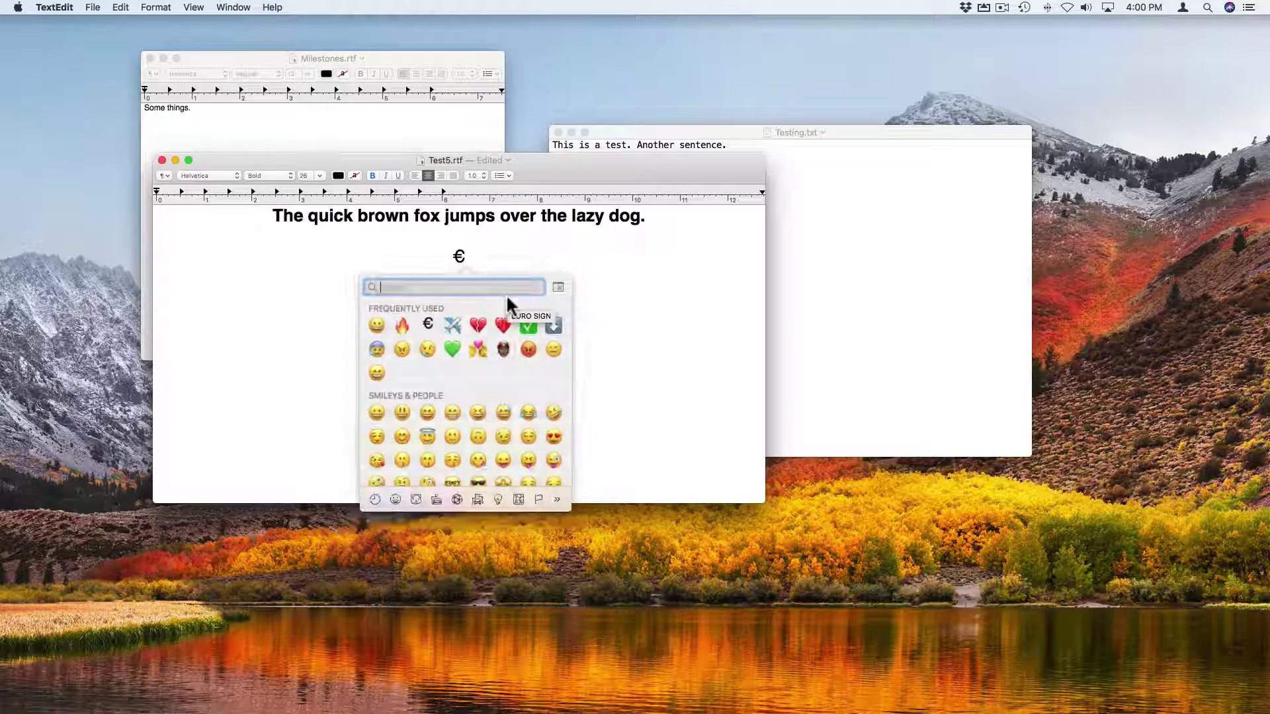
pyautogui.write('frow')
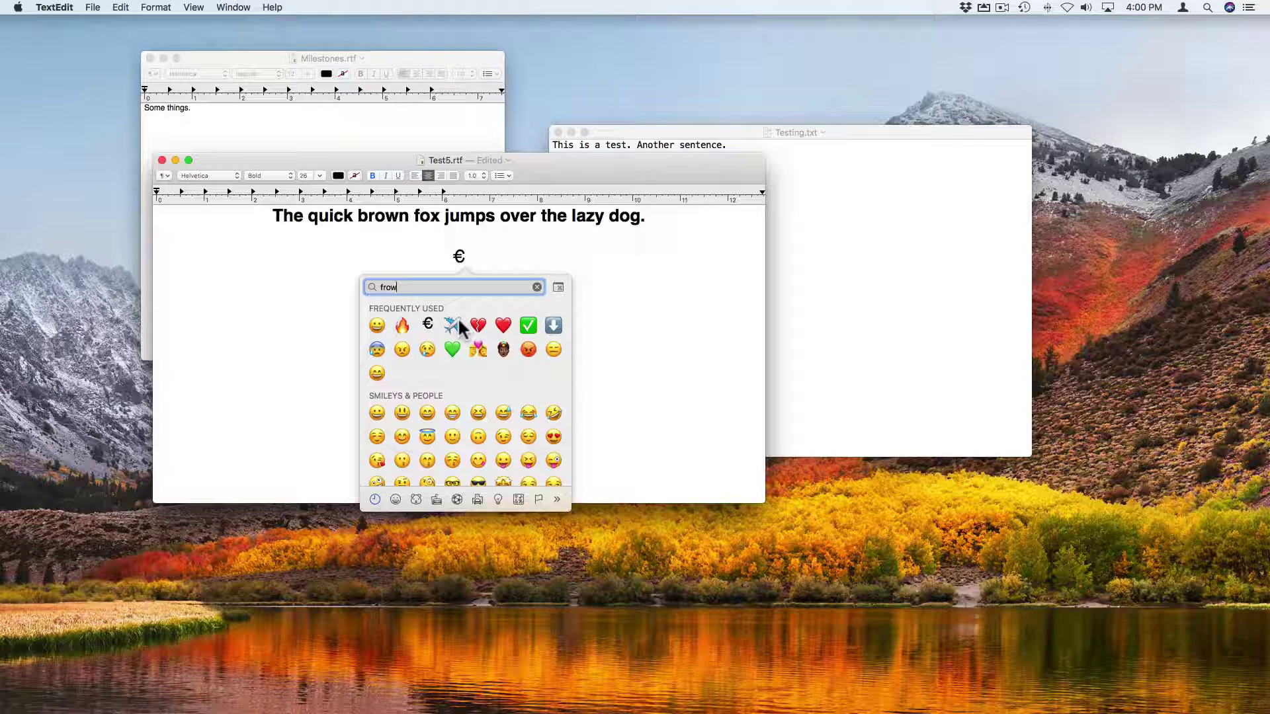
pyautogui.write('n')
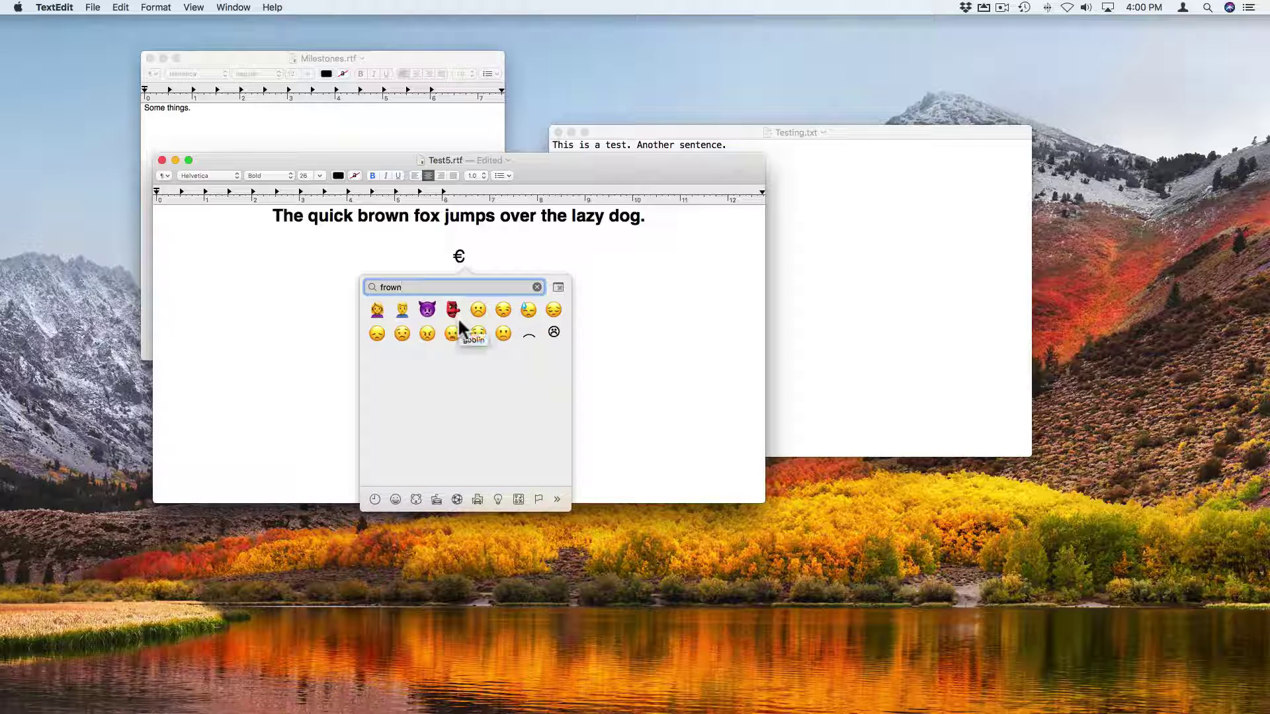
pyautogui.press('BackSpace')
pyautogui.press('BackSpace')
pyautogui.press('BackSpace')
pyautogui.press('BackSpace')
pyautogui.press('BackSpace')
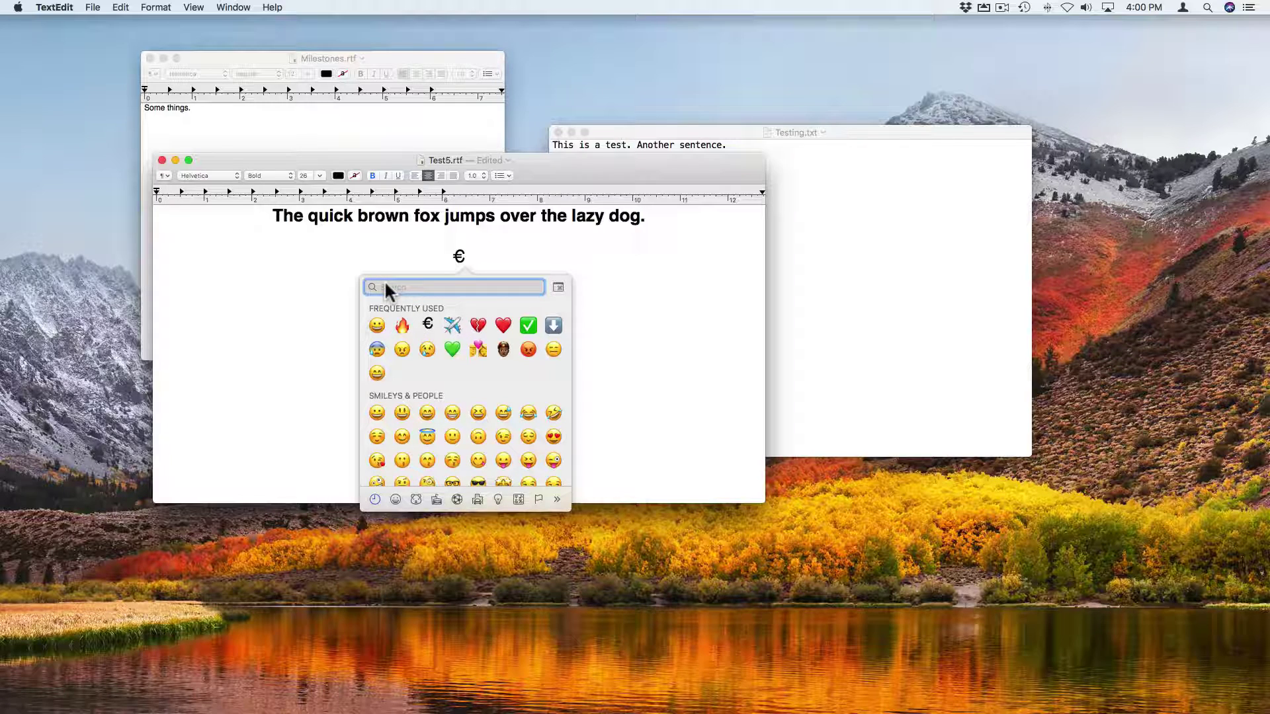
pyautogui.write('sad')
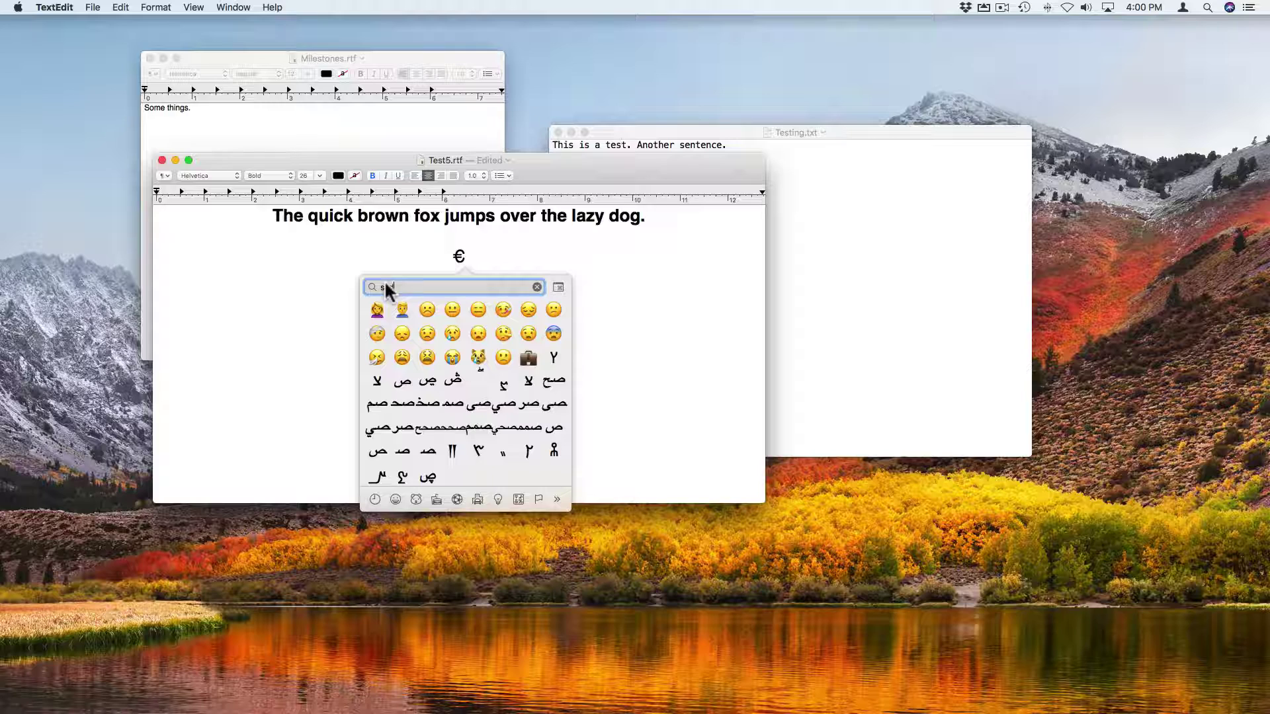
pyautogui.press('BackSpace')
pyautogui.press('BackSpace')
pyautogui.press('BackSpace')
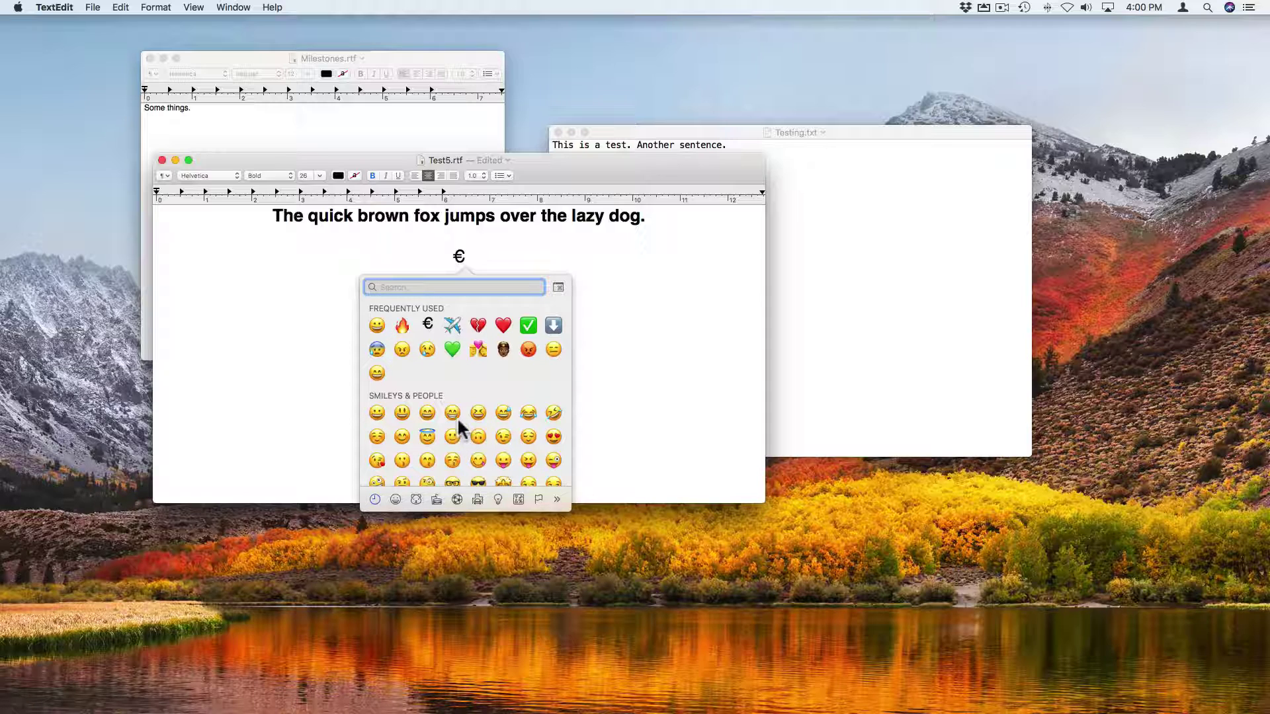
# Step: Search the emoji picker for "happy" and "smile", and close it without inserting a character
pyautogui.write('happy')
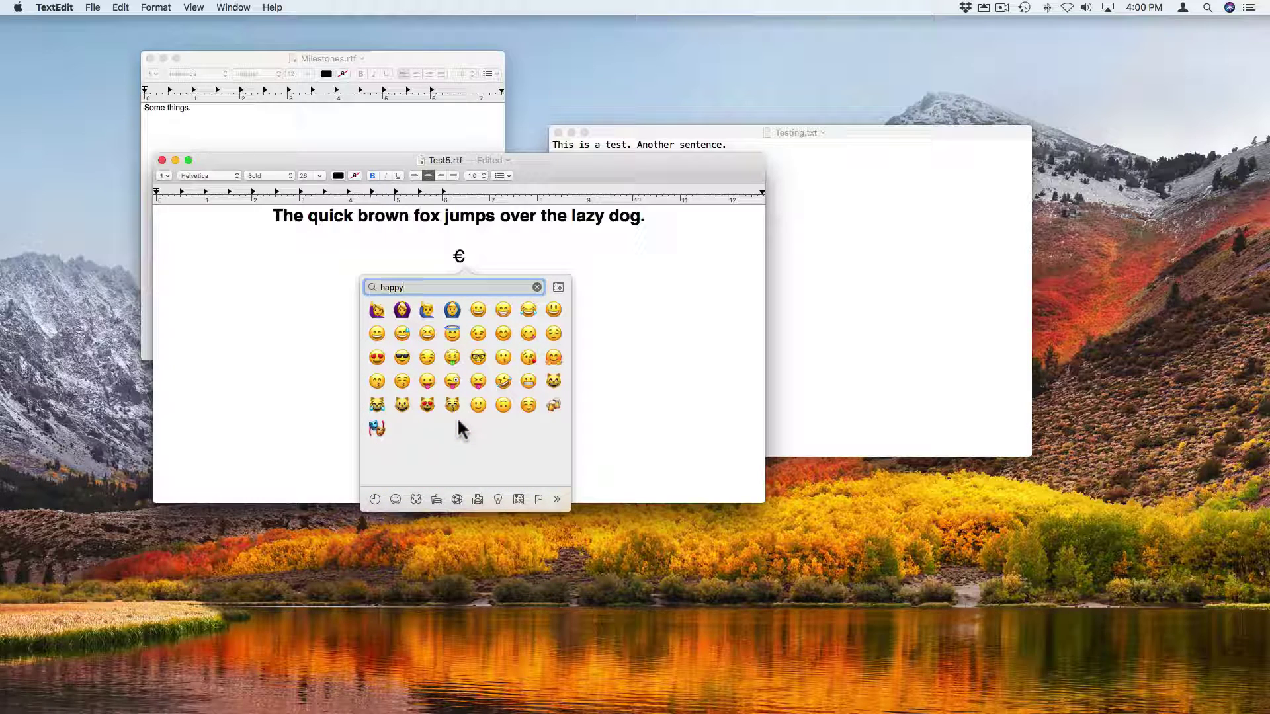
pyautogui.press('super+a')
pyautogui.write('smile')
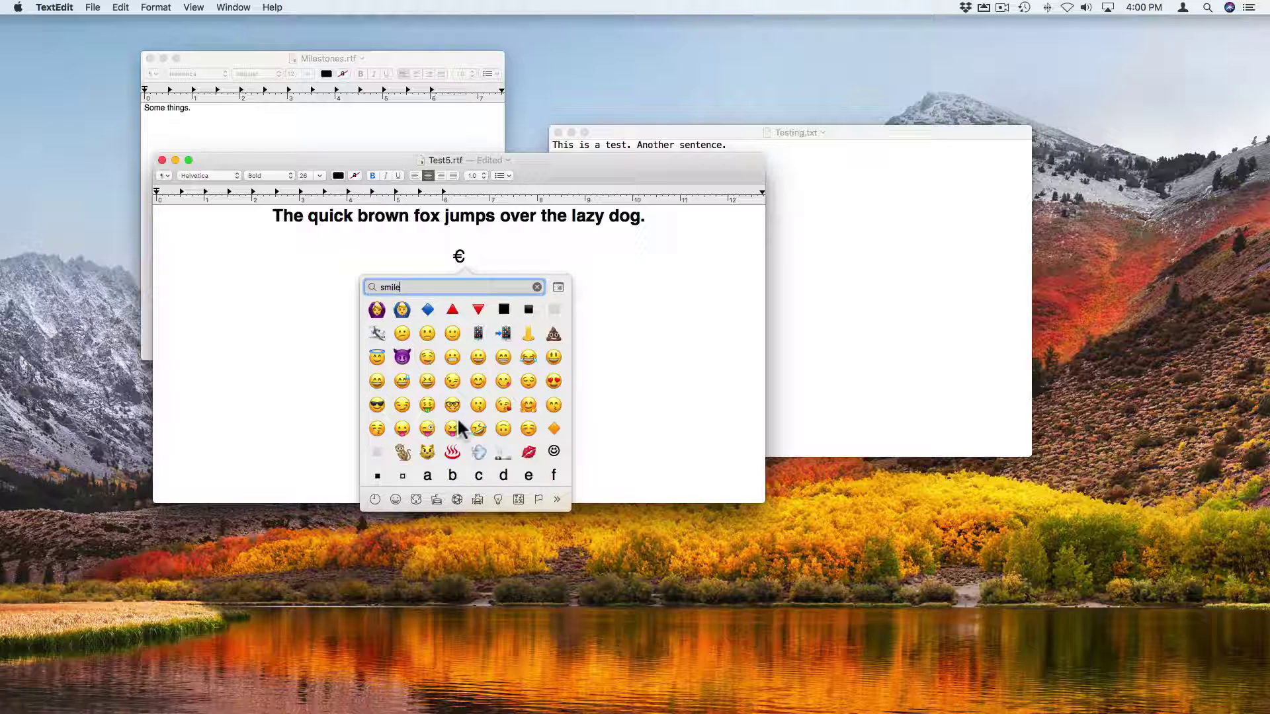
pyautogui.doubleClick(406, 291)
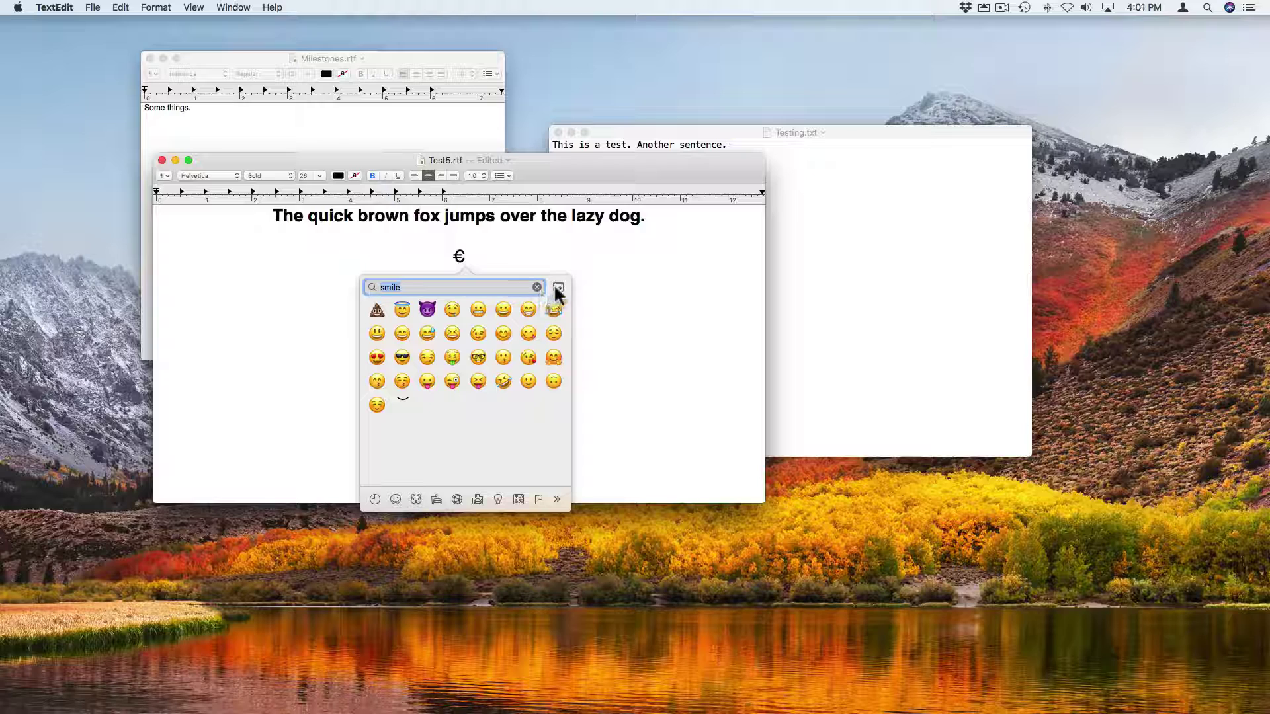
pyautogui.press('Escape')
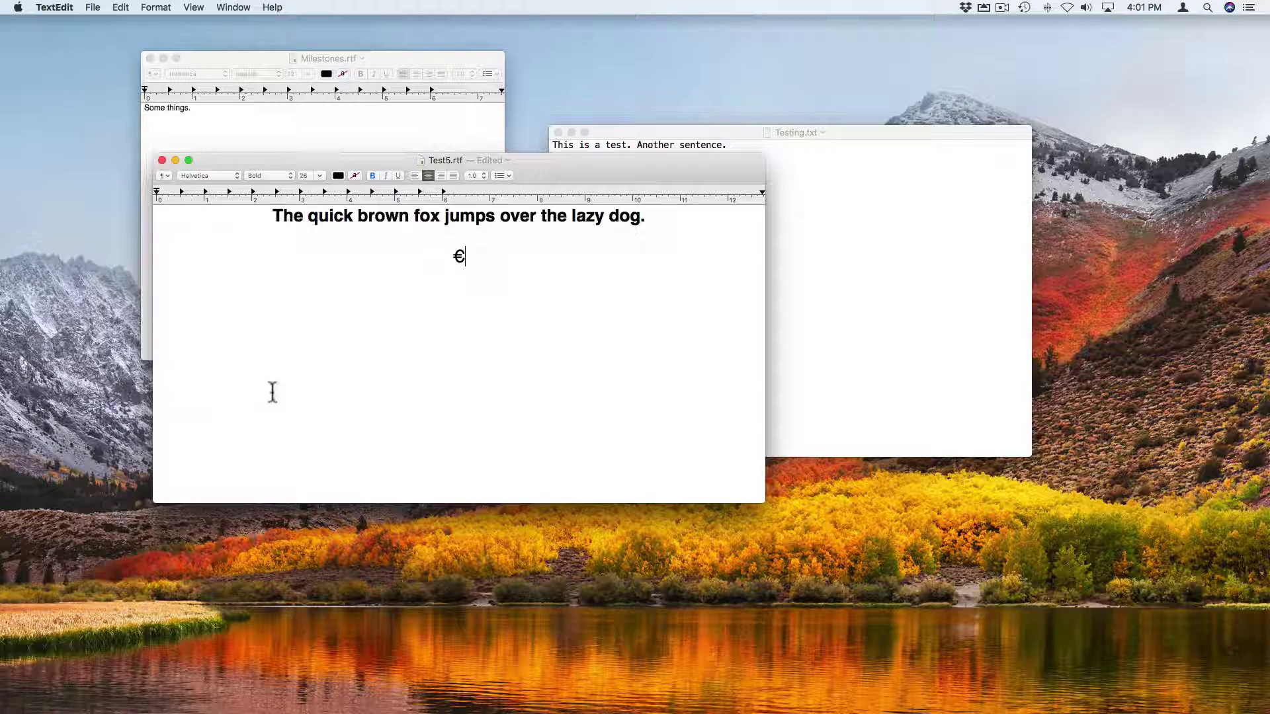
# Step: Delete the € symbol and the blank line below the sentence
pyautogui.click(294, 387)
pyautogui.click(536, 257)
pyautogui.press('BackSpace')
pyautogui.press('BackSpace')
# Step: Move the insertion point back through the sentence by characters and words, and return it to the end of the line
pyautogui.press('Left')
pyautogui.press('Left')
pyautogui.press('Left')
pyautogui.press('Left')
pyautogui.press('Left')
pyautogui.press('Left')
pyautogui.press('Left')
pyautogui.press('Left')
pyautogui.press('Left')
pyautogui.press('Left')
pyautogui.press('Left')
pyautogui.hotkey('alt', 'Left')
pyautogui.hotkey('alt', 'Left')
pyautogui.hotkey('alt', 'Right')
pyautogui.hotkey('alt', 'Right')
pyautogui.press('super+Right')
# Step: Add three lines below the sentence reading One, Two and Three
pyautogui.press('Return')
pyautogui.write('One')
pyautogui.press('Return')
pyautogui.write('T')
pyautogui.write('Three')
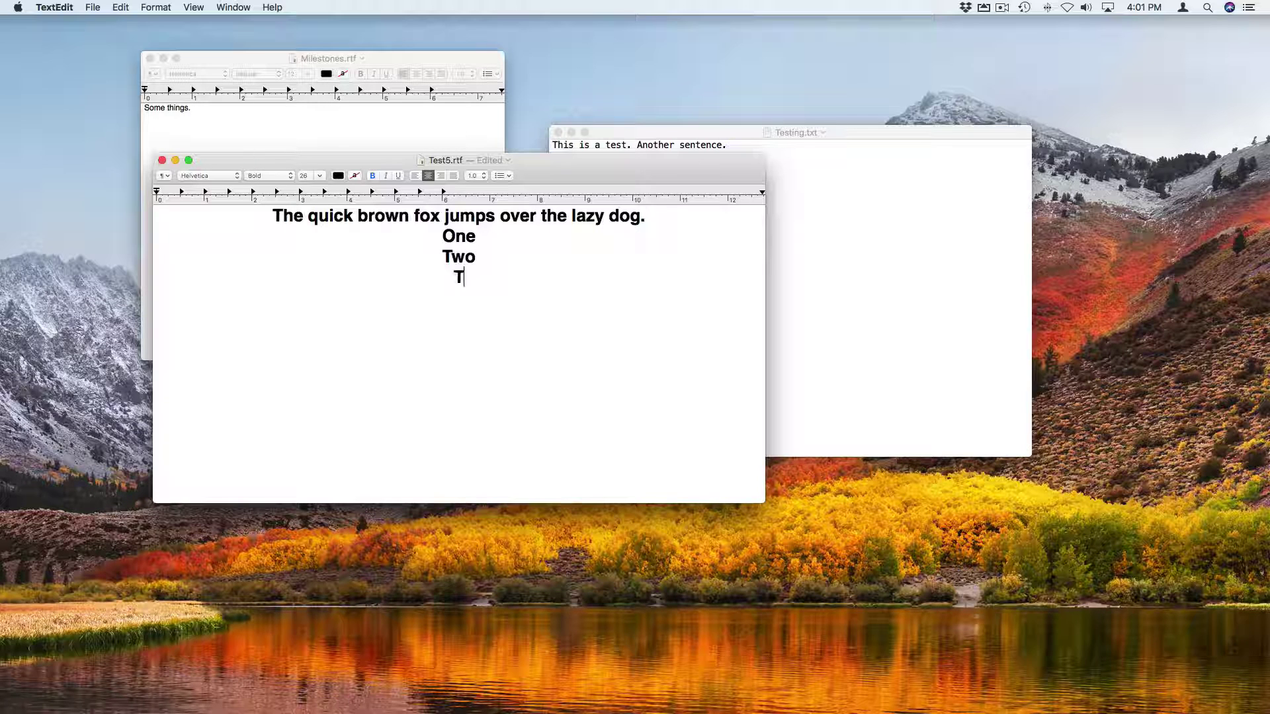
# Step: Move the insertion point word by word from "Three" back to the sentence, and jump between the starts and ends of lines
pyautogui.hotkey('alt', 'Left')
pyautogui.hotkey('alt', 'Left')
pyautogui.hotkey('alt', 'Left')
pyautogui.hotkey('alt', 'Left')
pyautogui.press('super+Right')
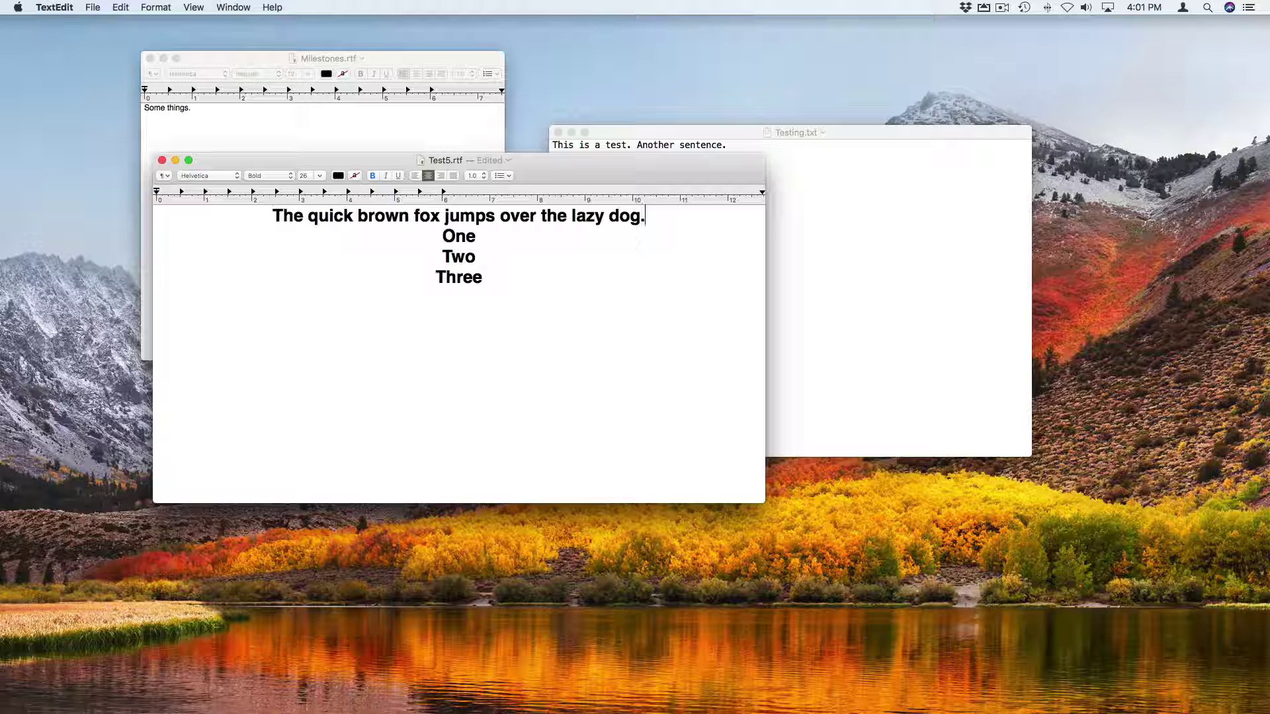
pyautogui.press('Right')
pyautogui.press('super+Right')
pyautogui.press('super+Left')
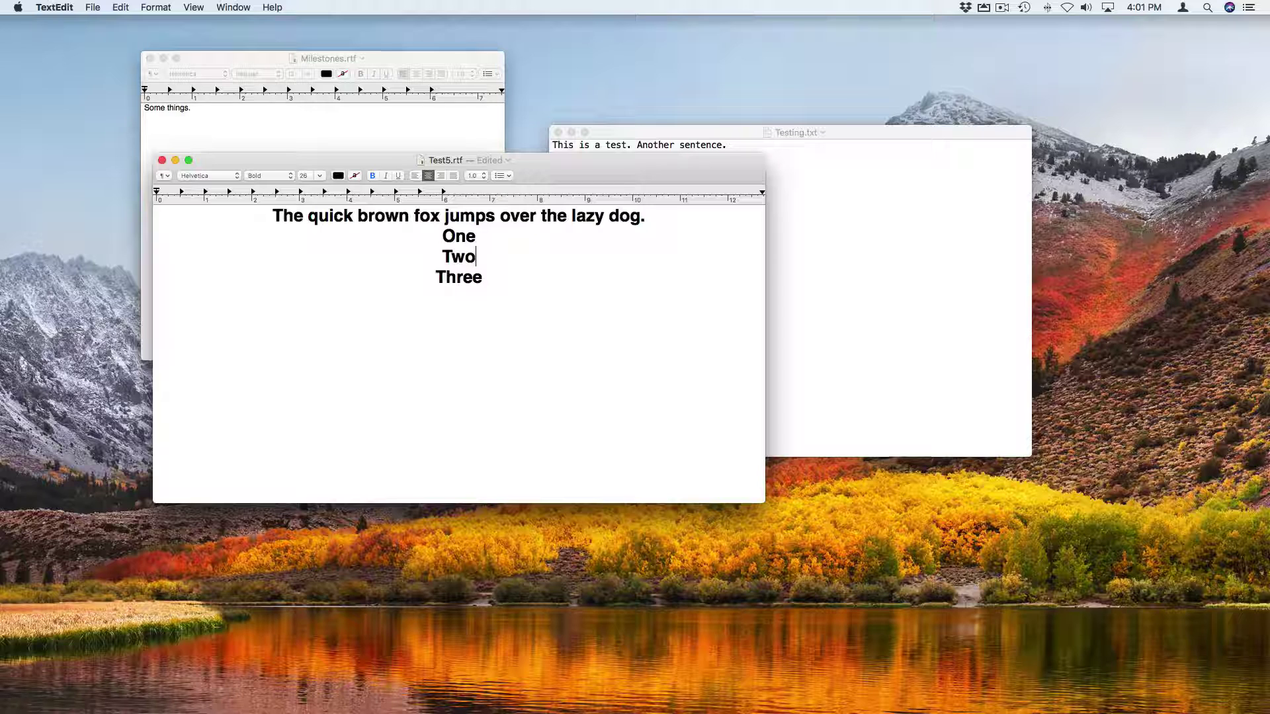
pyautogui.press('super+Left')
# Step: Move the insertion point backward and forward through the text one word at a time
pyautogui.hotkey('alt', 'Left')
pyautogui.hotkey('alt', 'Left')
pyautogui.hotkey('alt', 'Left')
pyautogui.hotkey('alt', 'Left')
pyautogui.hotkey('alt', 'Left')
pyautogui.hotkey('alt', 'Left')
pyautogui.hotkey('alt', 'Left')
pyautogui.hotkey('alt', 'Left')
pyautogui.hotkey('alt', 'Left')
pyautogui.hotkey('alt', 'Right')
pyautogui.hotkey('alt', 'Right')
pyautogui.hotkey('alt', 'Right')
pyautogui.hotkey('alt', 'Right')
pyautogui.hotkey('alt', 'Left')
pyautogui.hotkey('alt', 'Left')
pyautogui.hotkey('alt', 'Left')
pyautogui.hotkey('alt', 'Left')
pyautogui.hotkey('alt', 'Right')
pyautogui.hotkey('alt', 'Right')
pyautogui.hotkey('alt', 'Right')
# Step: Place the insertion point at the start of the sentence and advance it character by character to just before "brown"
pyautogui.click(271, 215)
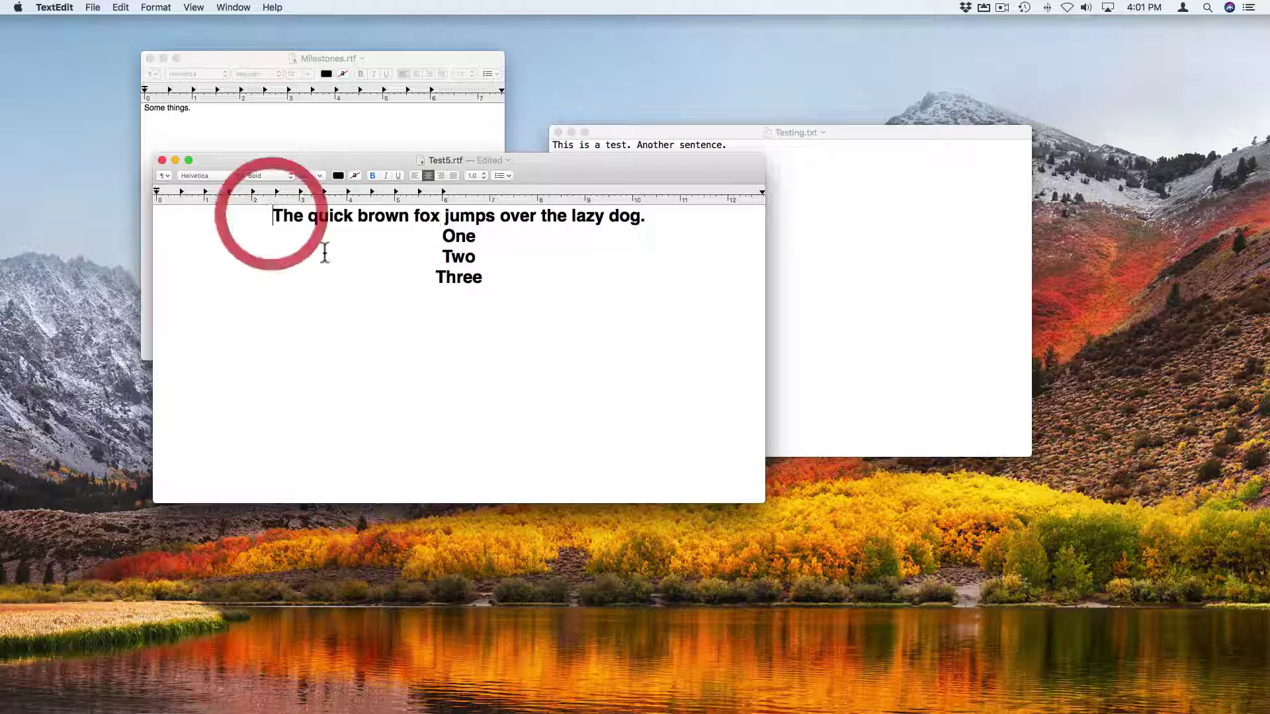
pyautogui.press('Right')
pyautogui.press('Right')
pyautogui.press('Right')
pyautogui.press('Right')
pyautogui.press('Right')
pyautogui.press('Right')
pyautogui.press('Right')
pyautogui.press('Right')
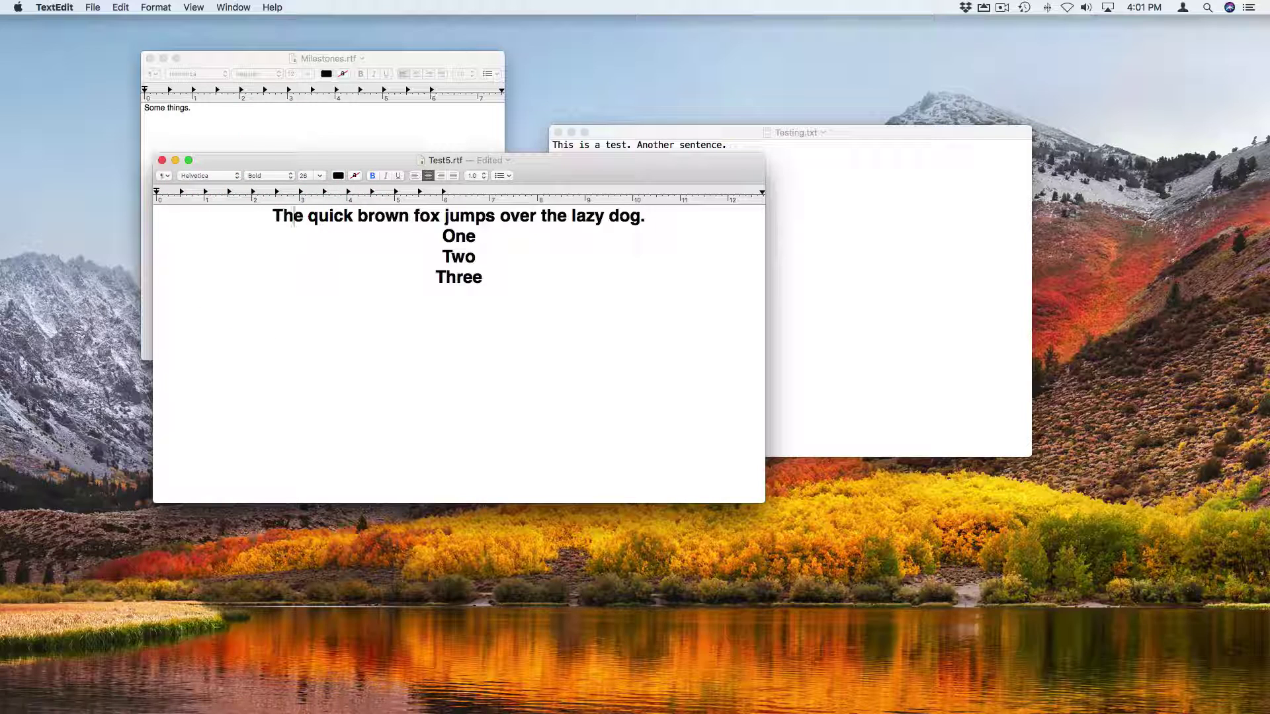
pyautogui.press('Right')
pyautogui.press('Right')
pyautogui.press('Right')
# Step: Select "brown fox" in the sentence, extending the selection one character at a time
pyautogui.hotkey('shift', 'Left')
pyautogui.hotkey('shift', 'Right')
pyautogui.hotkey('shift', 'Right')
pyautogui.hotkey('shift', 'Right')
pyautogui.hotkey('shift', 'Right')
pyautogui.hotkey('shift', 'Right')
pyautogui.hotkey('shift', 'Right')
pyautogui.hotkey('shift', 'Right')
pyautogui.hotkey('shift', 'Right')
pyautogui.hotkey('shift', 'Right')
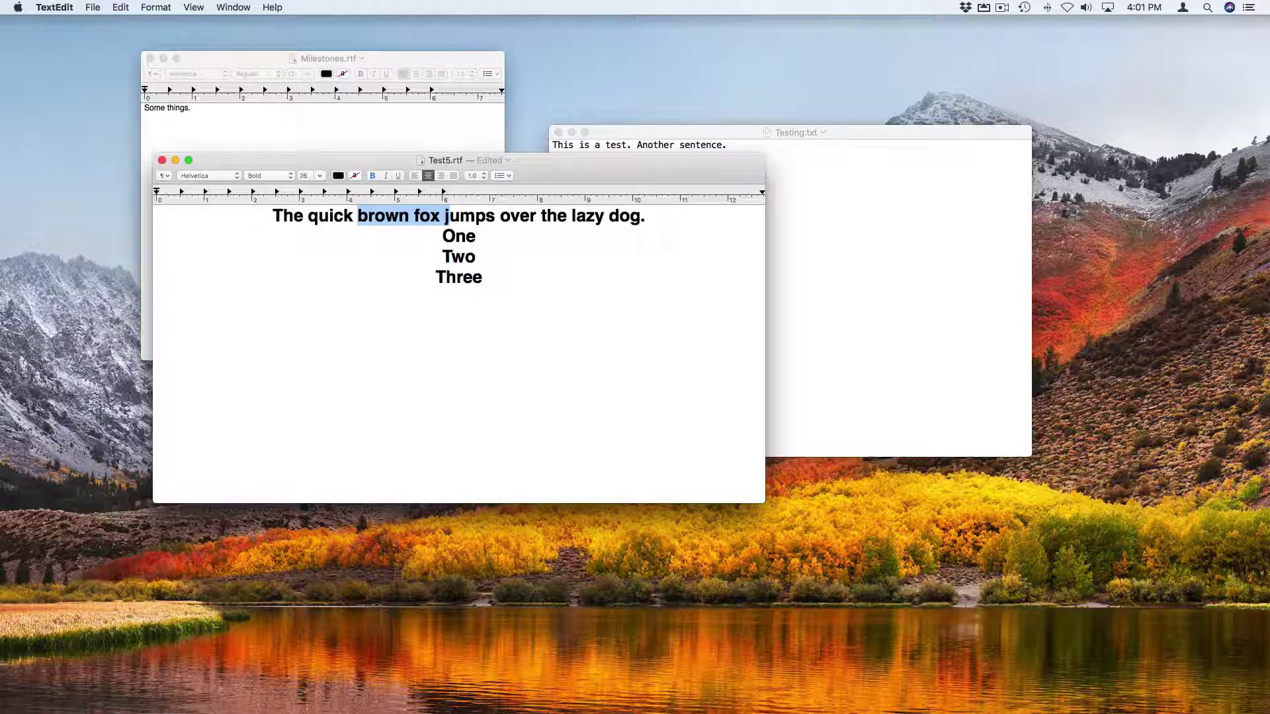
# Step: Extend the selection word by word along the sentence and line by line down through "Three"
pyautogui.hotkey('alt', 'shift', 'Right')
pyautogui.hotkey('alt', 'shift', 'Right')
pyautogui.hotkey('alt', 'shift', 'Right')
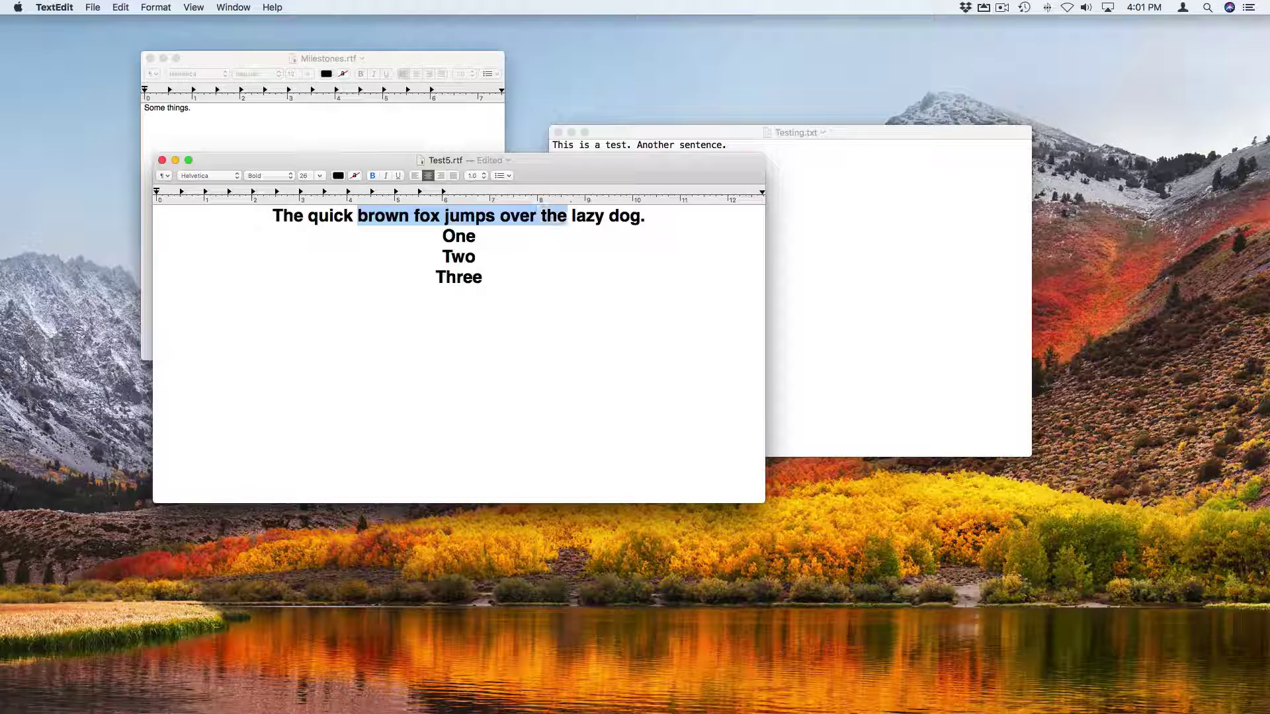
pyautogui.hotkey('alt', 'shift', 'Right')
pyautogui.hotkey('alt', 'shift', 'Right')
pyautogui.hotkey('shift', 'Down')
pyautogui.hotkey('shift', 'Down')
pyautogui.hotkey('shift', 'Down')
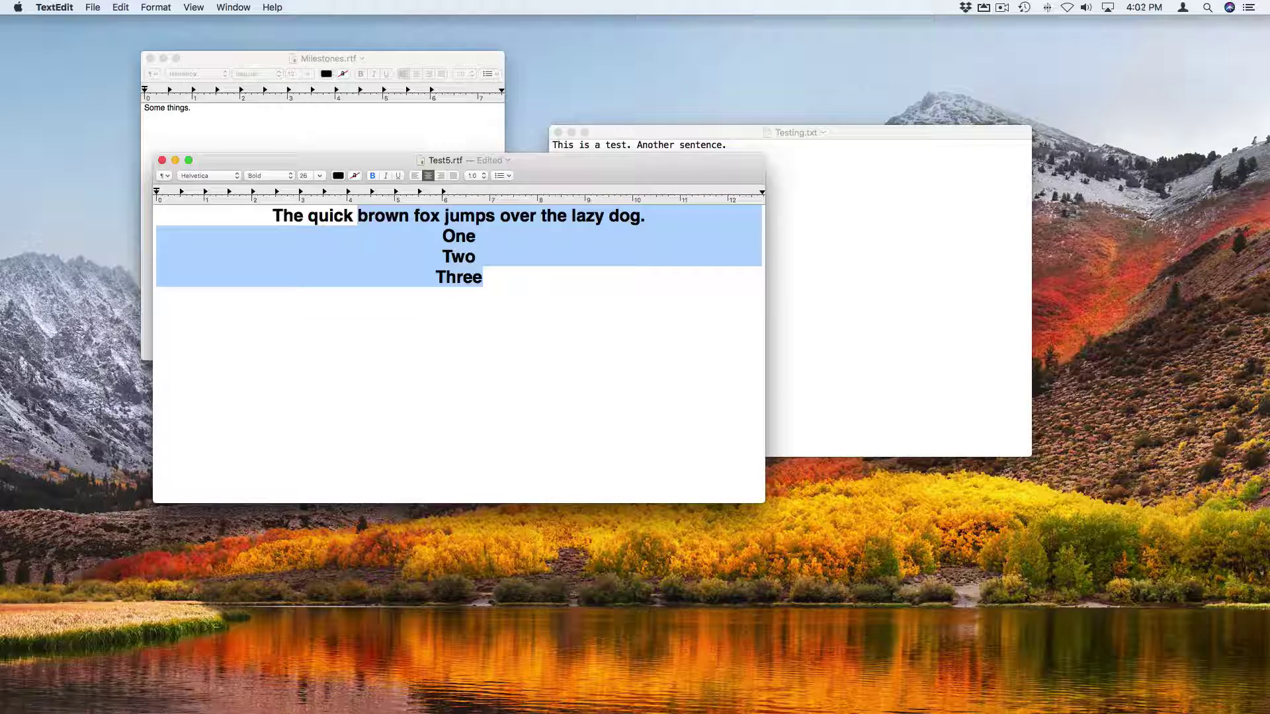
# Step: Deselect the text and jump the insertion point repeatedly between the beginning and end of the document
pyautogui.click(482, 231)
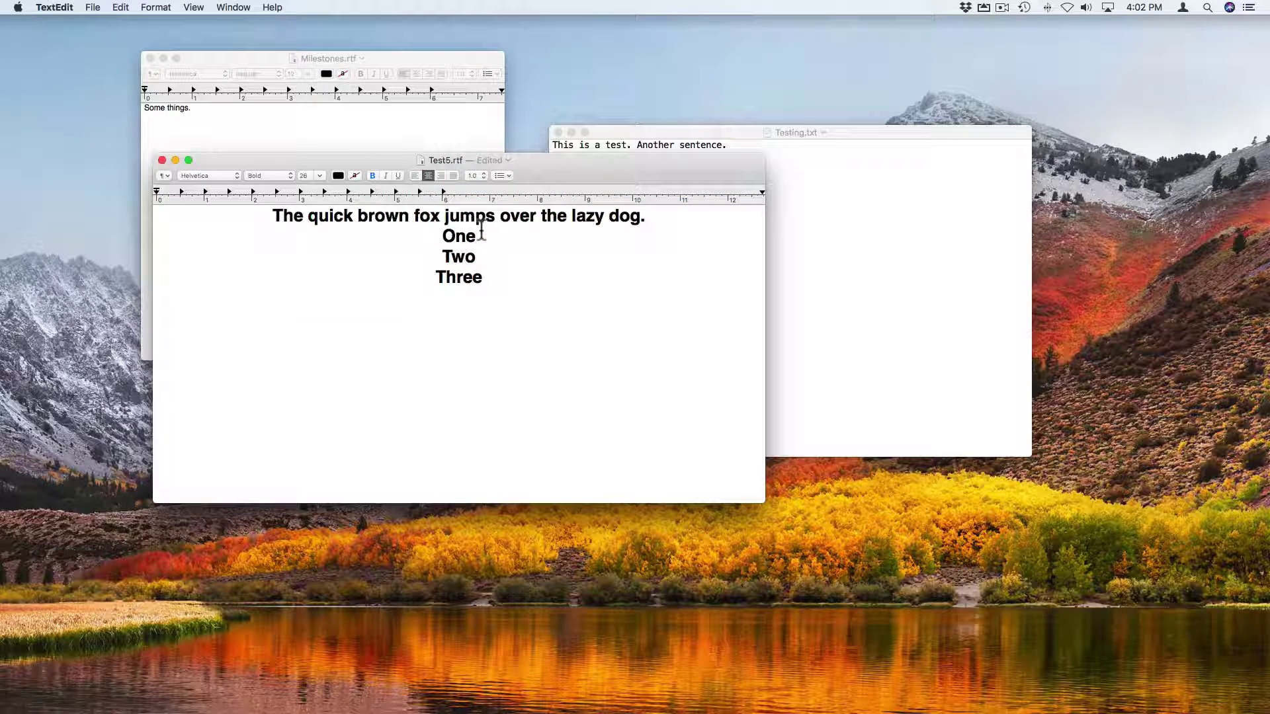
pyautogui.press('Down')
pyautogui.press('Down')
pyautogui.press('super+Up')
pyautogui.press('super+Down')
pyautogui.press('super+Up')
pyautogui.press('super+Down')
pyautogui.press('super+Up')
pyautogui.press('super+Down')
pyautogui.press('super+Up')
pyautogui.press('super+Down')
pyautogui.press('super+Up')
# Step: Move the insertion point up and down between the lines and to their starts and ends, finishing at the document's beginning
pyautogui.press('Down')
pyautogui.press('Down')
pyautogui.press('Down')
pyautogui.press('super+Left')
pyautogui.press('Up')
pyautogui.press('Up')
pyautogui.press('super+Right')
pyautogui.press('Down')
pyautogui.press('Down')
pyautogui.press('Down')
pyautogui.press('super+Left')
pyautogui.press('Up')
pyautogui.press('super+Up')
# Step: Advance the insertion point through the sentence by characters, and move it back and forward by whole words
pyautogui.press('Right')
pyautogui.press('Right')
pyautogui.press('Right')
pyautogui.press('Right')
pyautogui.press('Right')
pyautogui.press('Right')
pyautogui.press('Right')
pyautogui.press('Right')
pyautogui.press('Right')
pyautogui.press('Right')
pyautogui.press('Right')
pyautogui.press('Right')
pyautogui.press('Right')
pyautogui.press('Right')
pyautogui.press('Right')
pyautogui.press('Right')
pyautogui.press('Right')
pyautogui.press('Right')
pyautogui.press('Right')
pyautogui.press('Right')
pyautogui.hotkey('alt', 'Left')
pyautogui.hotkey('alt', 'Left')
pyautogui.hotkey('alt', 'Left')
pyautogui.hotkey('alt', 'Right')
pyautogui.hotkey('alt', 'Right')
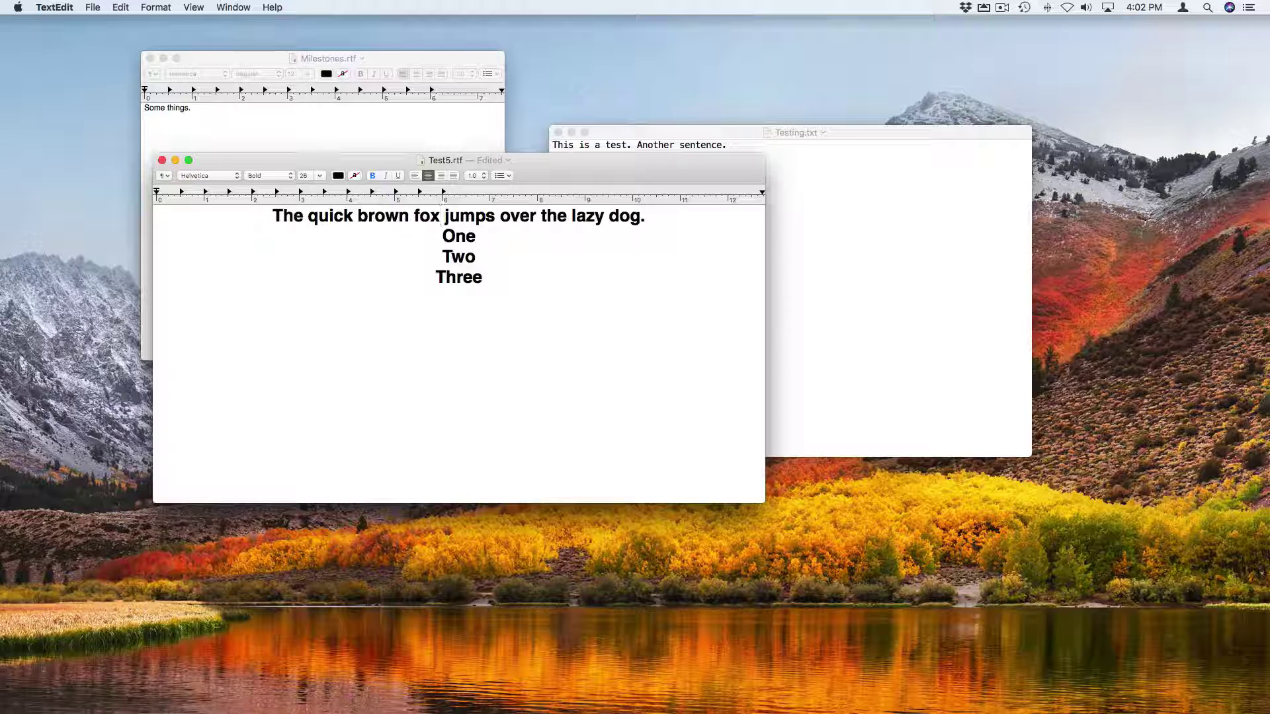